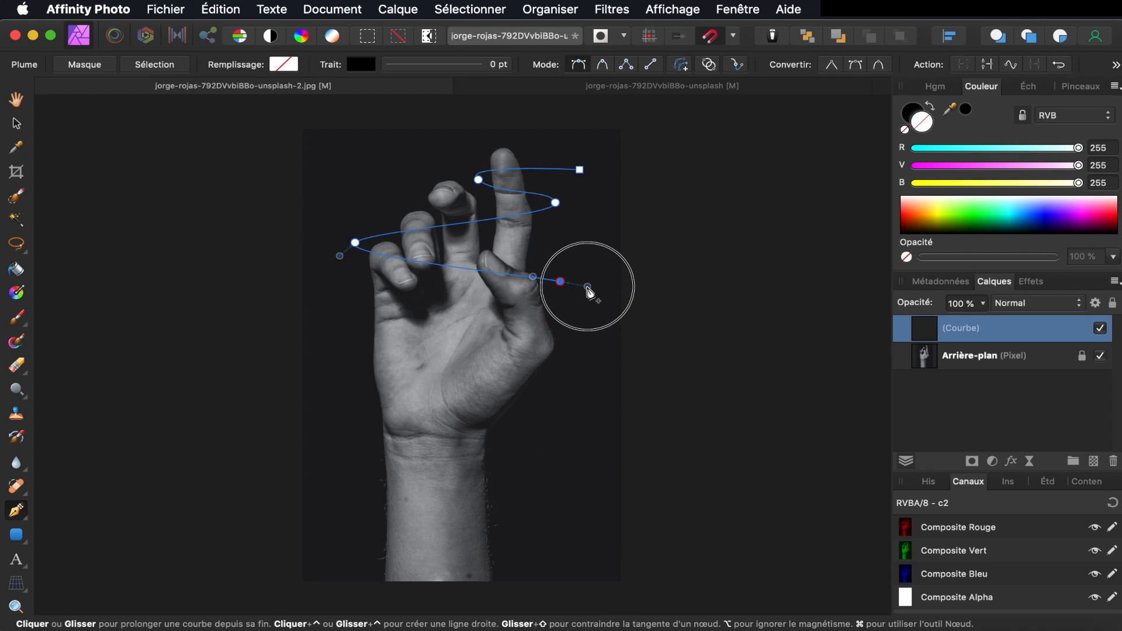
Step: Extend the Pen curve with smooth nodes that wind back and forth across the palm and wrist, ending outside the photo beside the forearm
left_click_drag(589, 292, 589, 292)
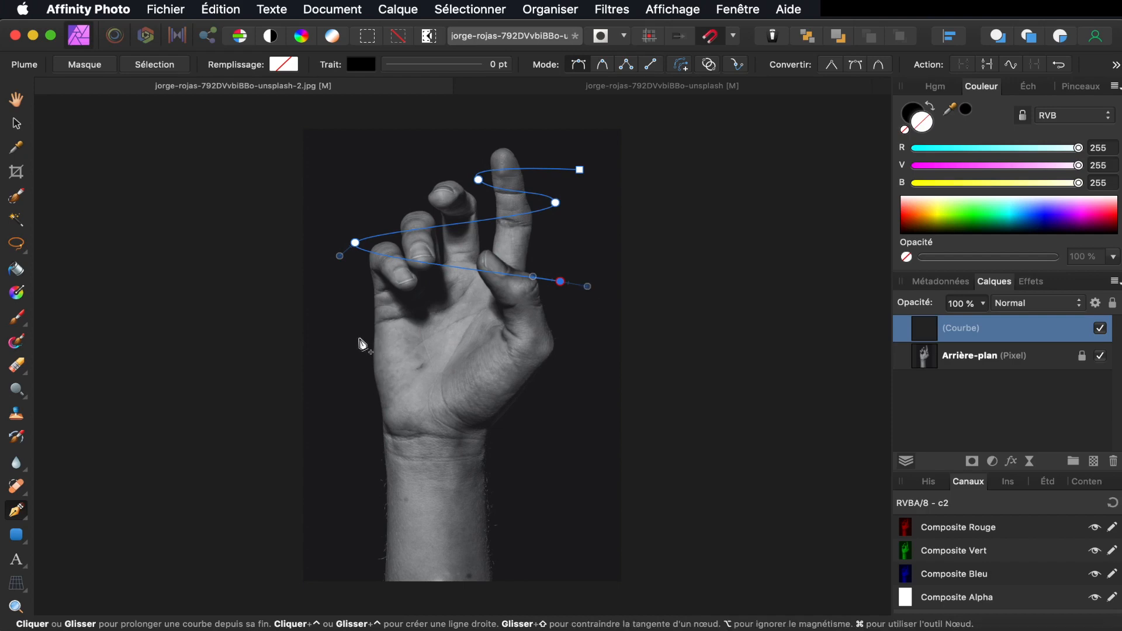
left_click_drag(337, 322, 336, 349)
left_click_drag(535, 390, 562, 437)
left_click_drag(287, 494, 273, 524)
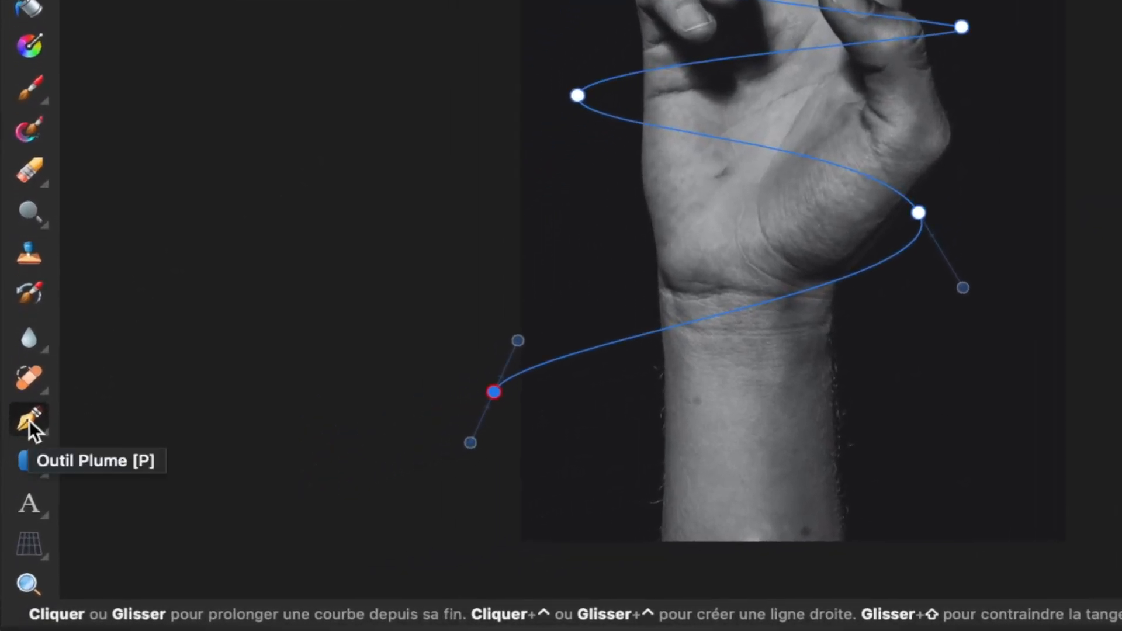
Step: Reshape the curve with the Node tool, moving its upper nodes outward so the loops around the fingers and thumb become wider
left_click(29, 420)
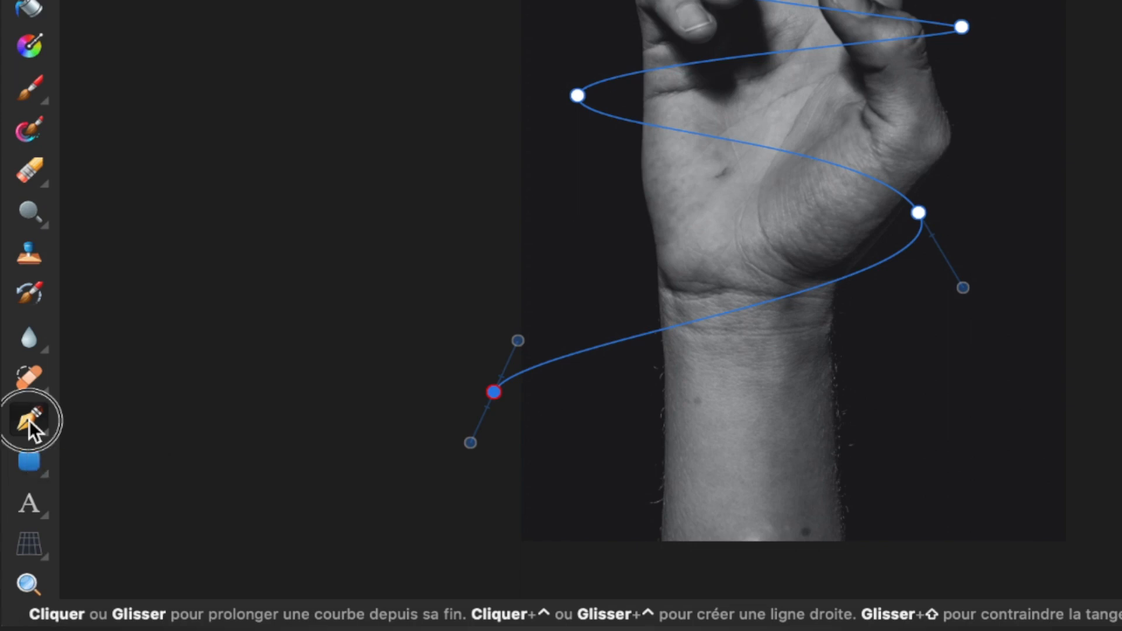
left_click_drag(29, 418, 117, 455)
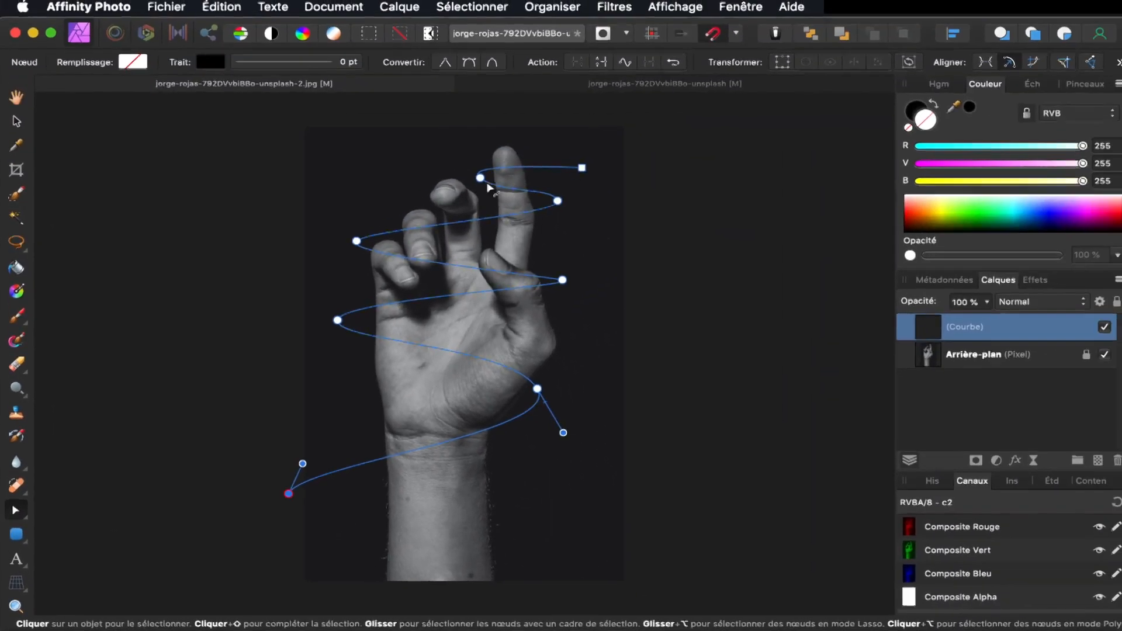
left_click(555, 203)
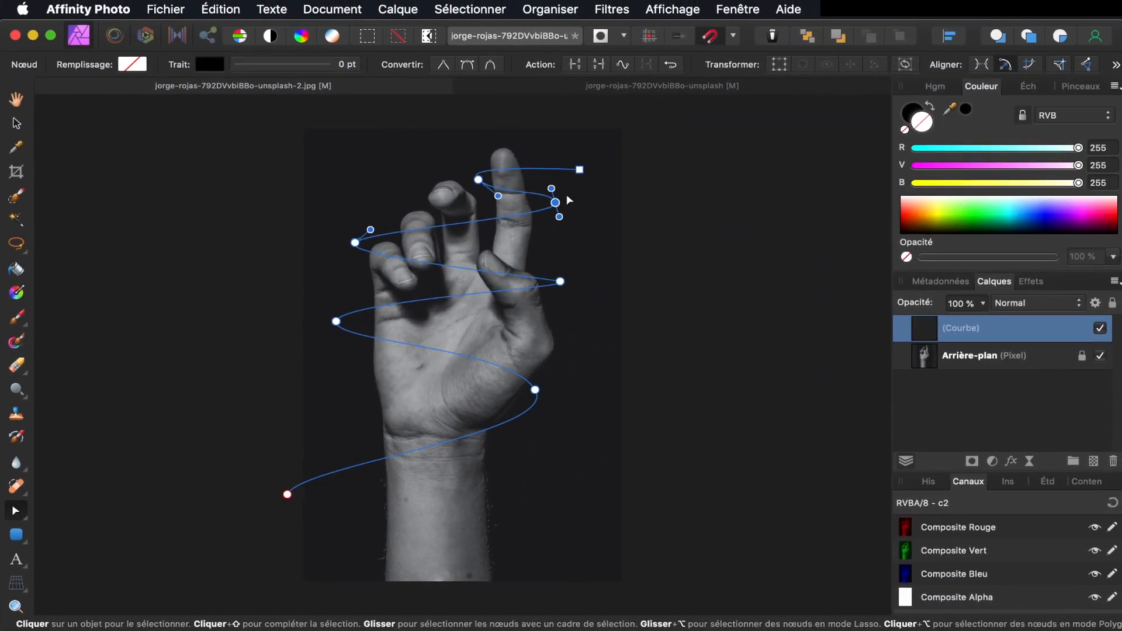
left_click(478, 180)
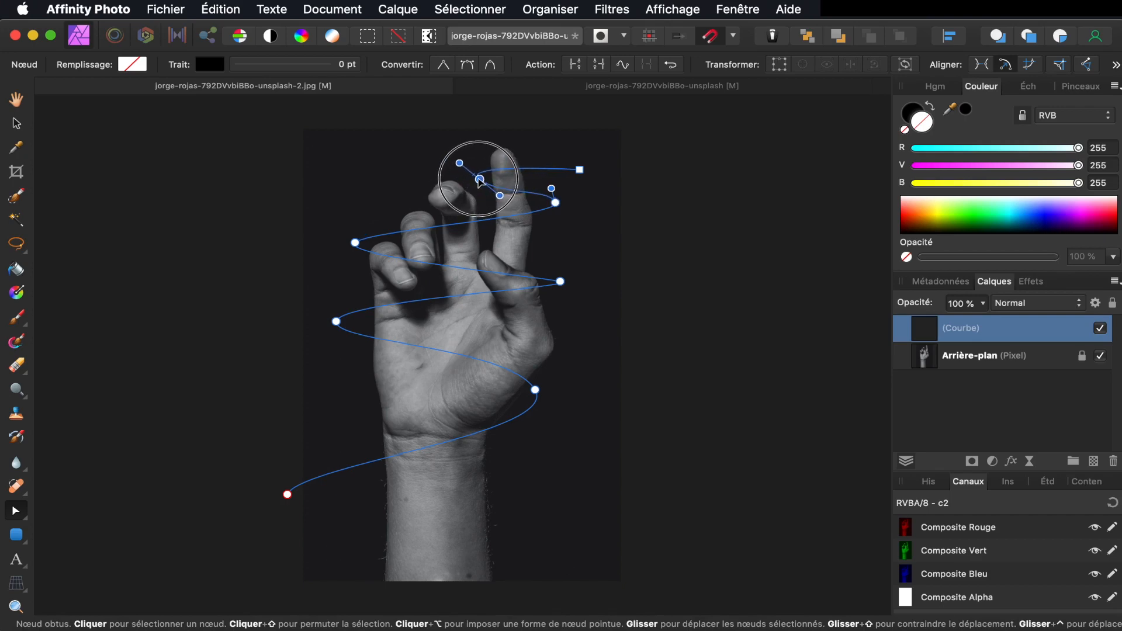
left_click(583, 159)
left_click_drag(583, 162, 588, 151)
left_click(556, 204)
left_click_drag(556, 205, 564, 214)
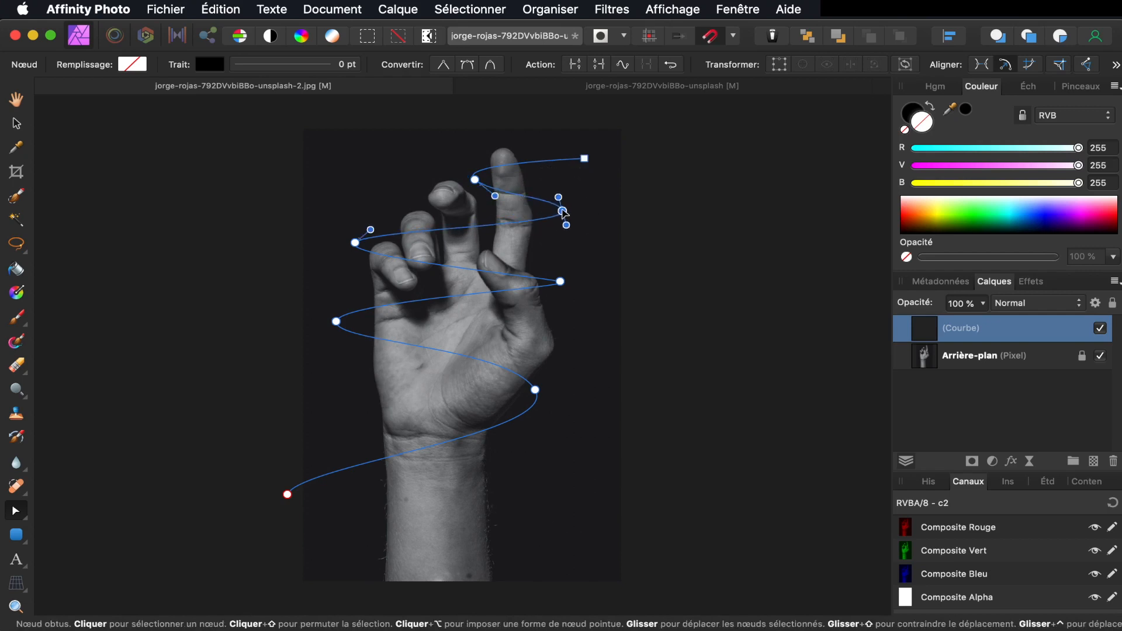
left_click(355, 243)
left_click_drag(356, 242, 319, 256)
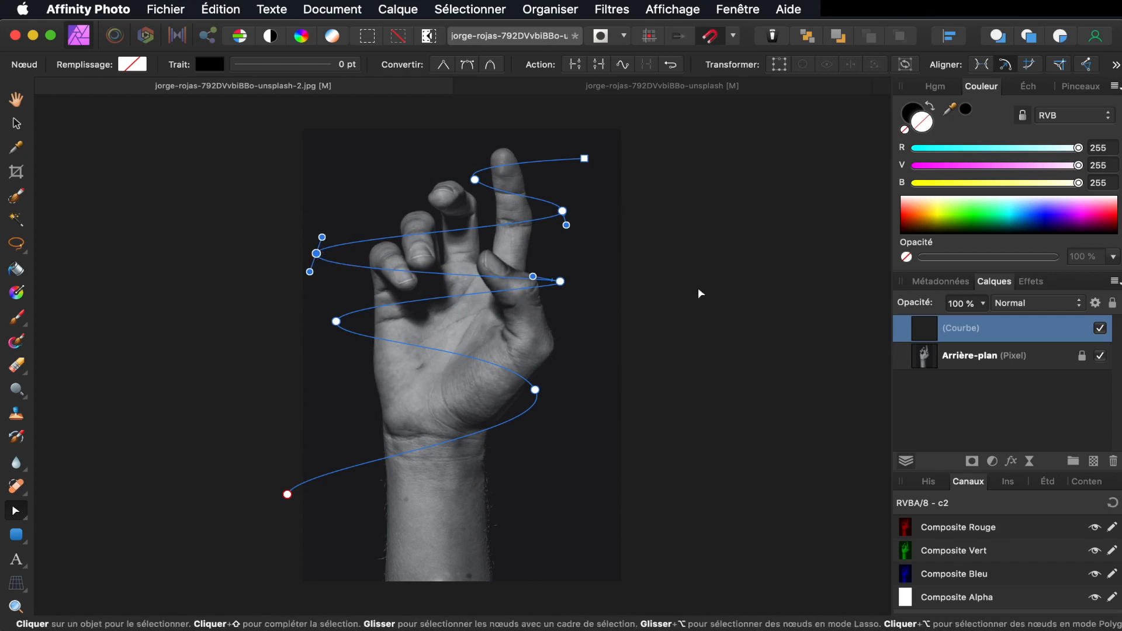
left_click_drag(561, 283, 576, 304)
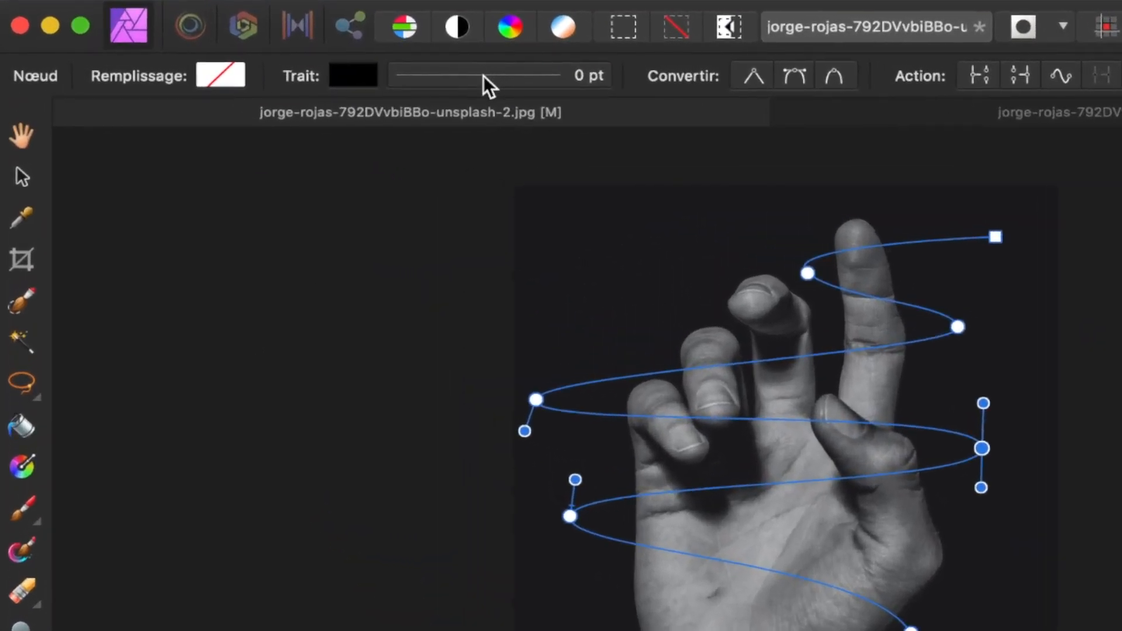
Step: Set the curve's stroke width to 36 pt and its stroke colour to white, leaving the curve deselected
left_click(482, 76)
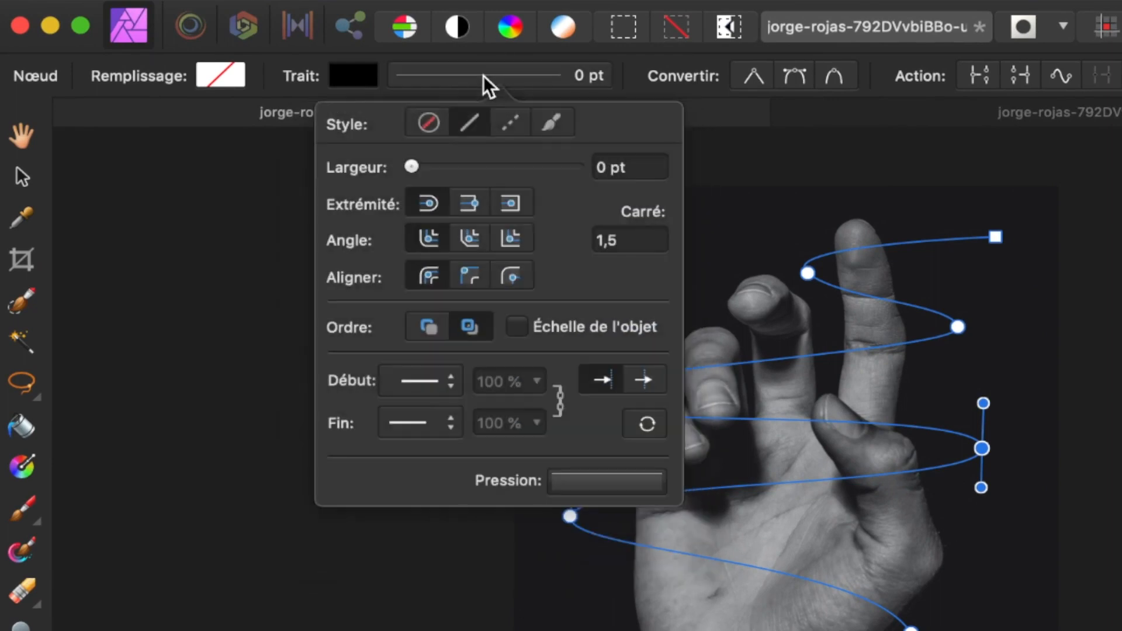
mouse_move(412, 167)
left_mouse_down()
mouse_move(552, 168)
mouse_move(531, 169)
left_mouse_up()
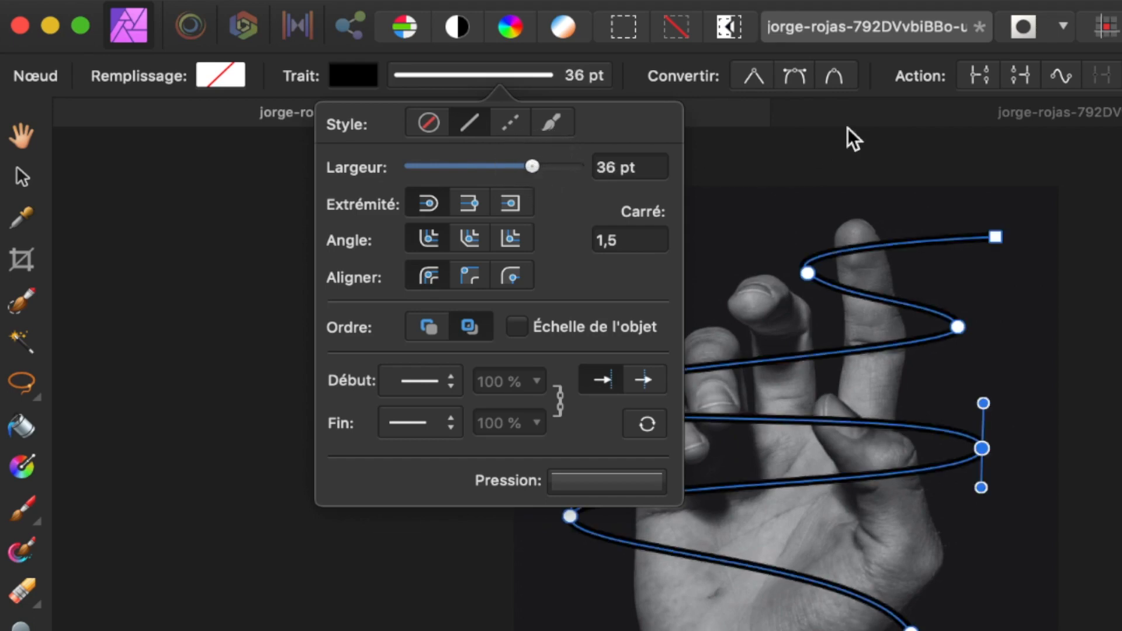
left_click(353, 74)
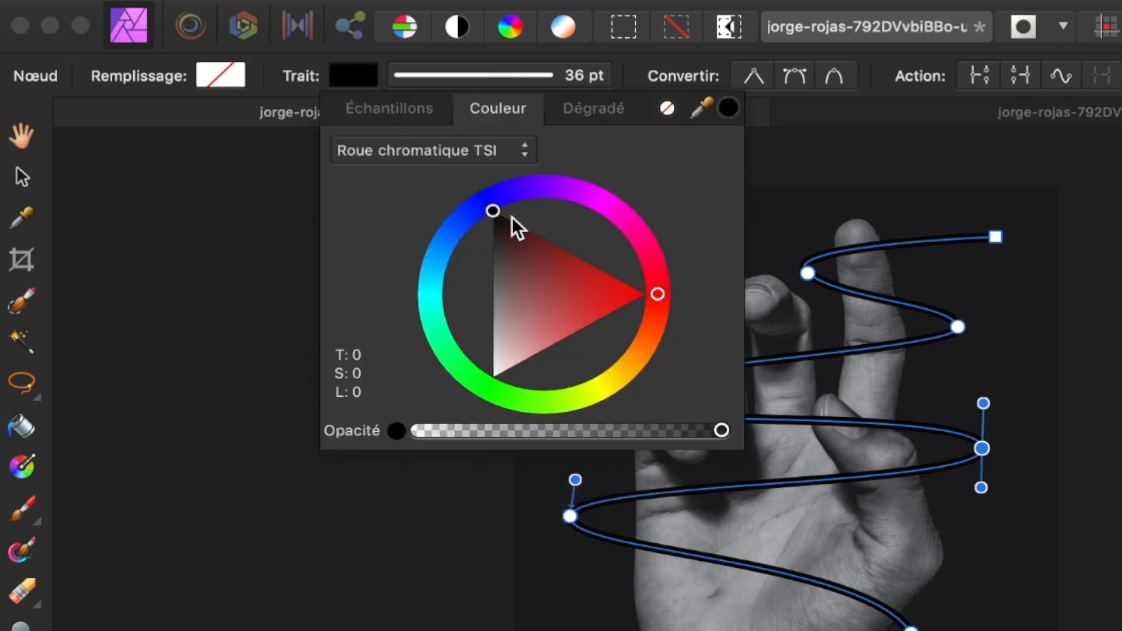
left_click_drag(494, 211, 480, 405)
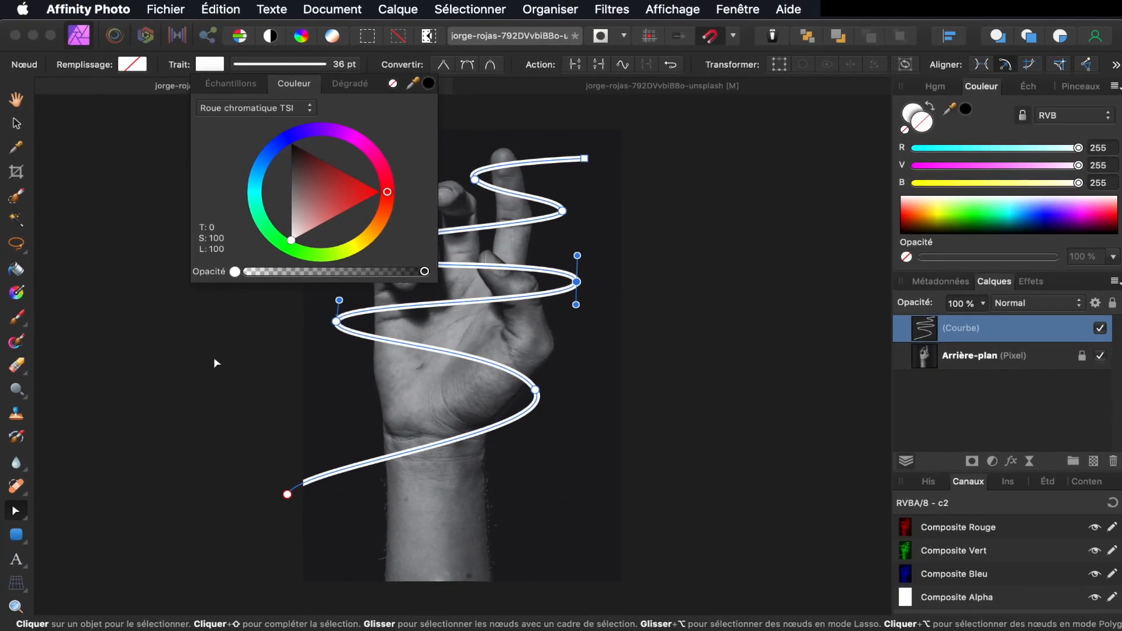
left_click(217, 363)
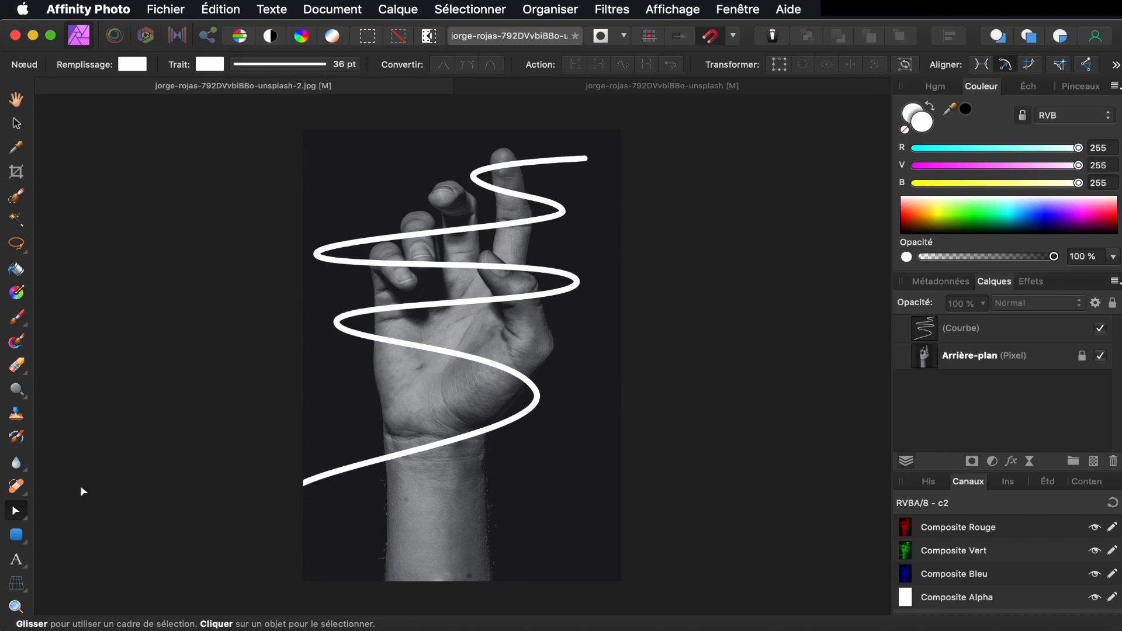
Step: Nudge the curve's outermost node beside the little finger slightly inward and deselect the curve
left_click(375, 245)
mouse_move(316, 257)
left_mouse_down()
mouse_move(344, 254)
mouse_move(297, 254)
mouse_move(319, 255)
left_mouse_up()
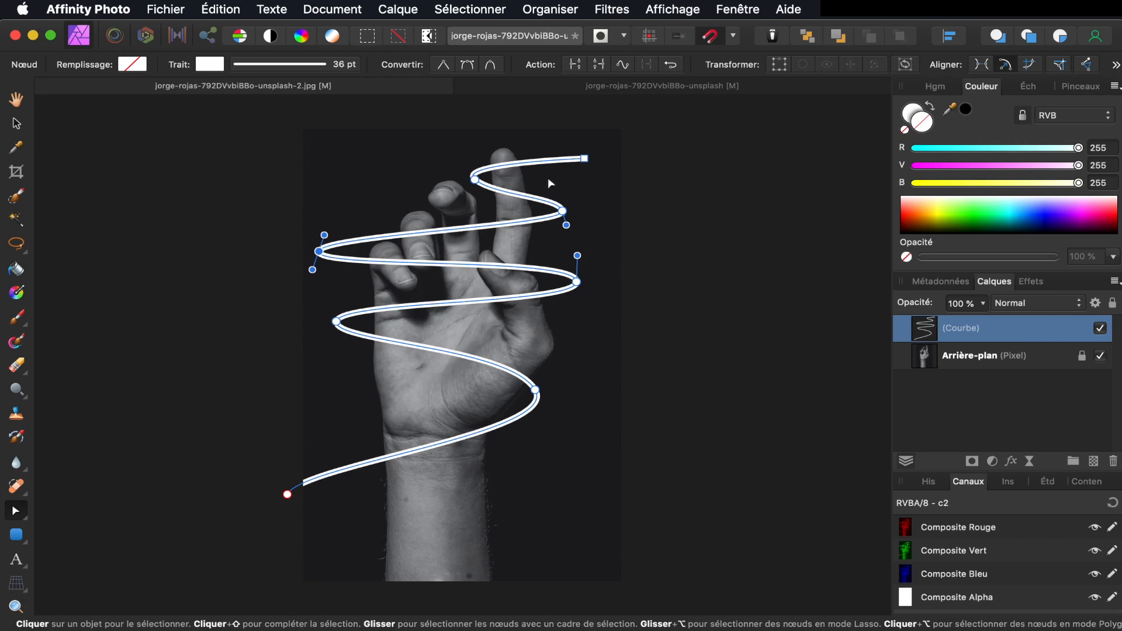
left_click(215, 199)
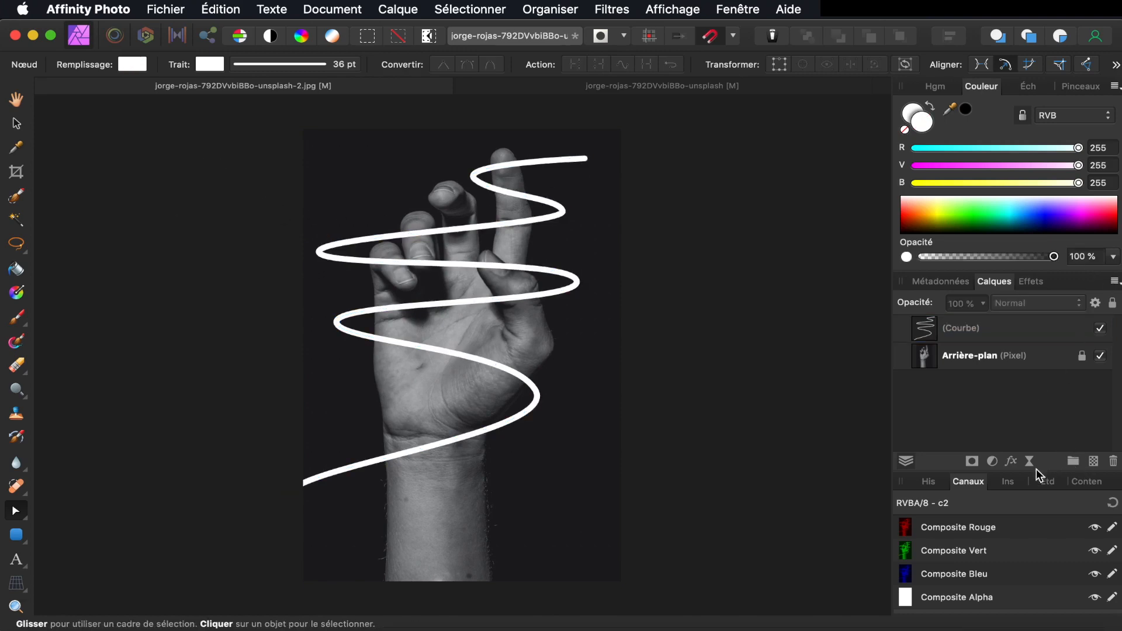
Step: Open the layer effects for the Courbe layer and enable Ombre externe, keeping the dialog clear of the hand
left_click(1012, 462)
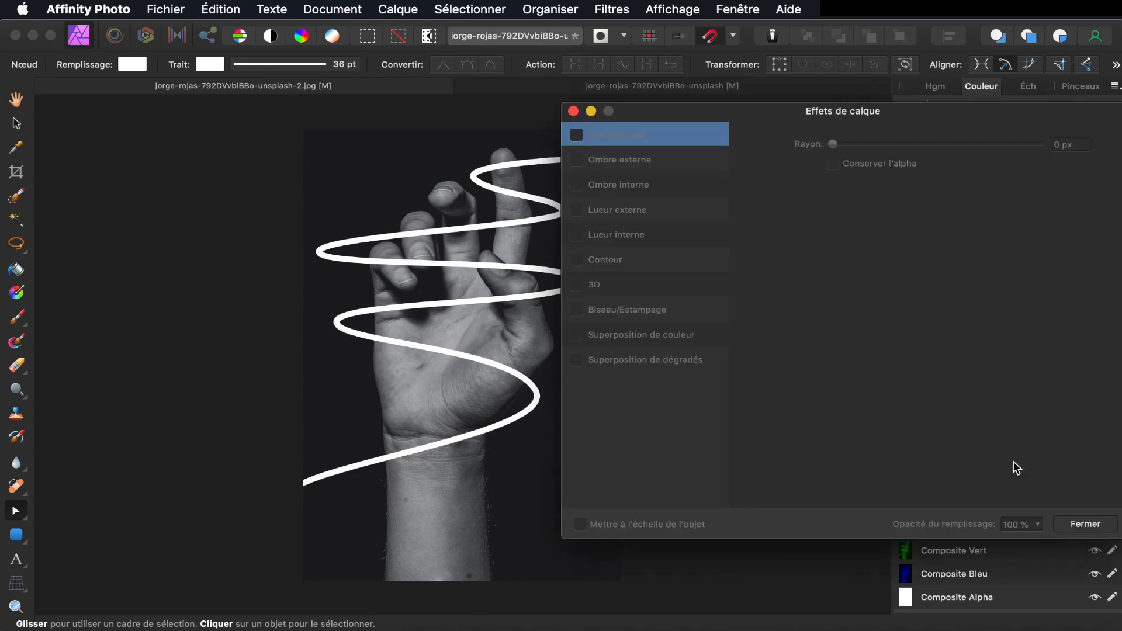
scroll(476, 308, "right", 5)
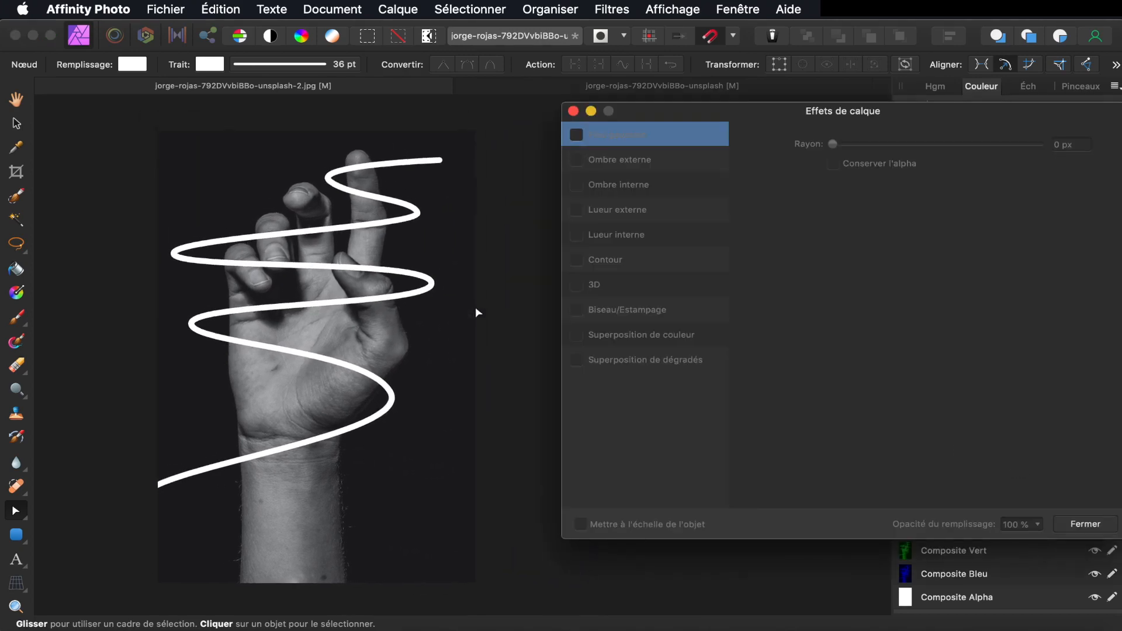
left_click(577, 160)
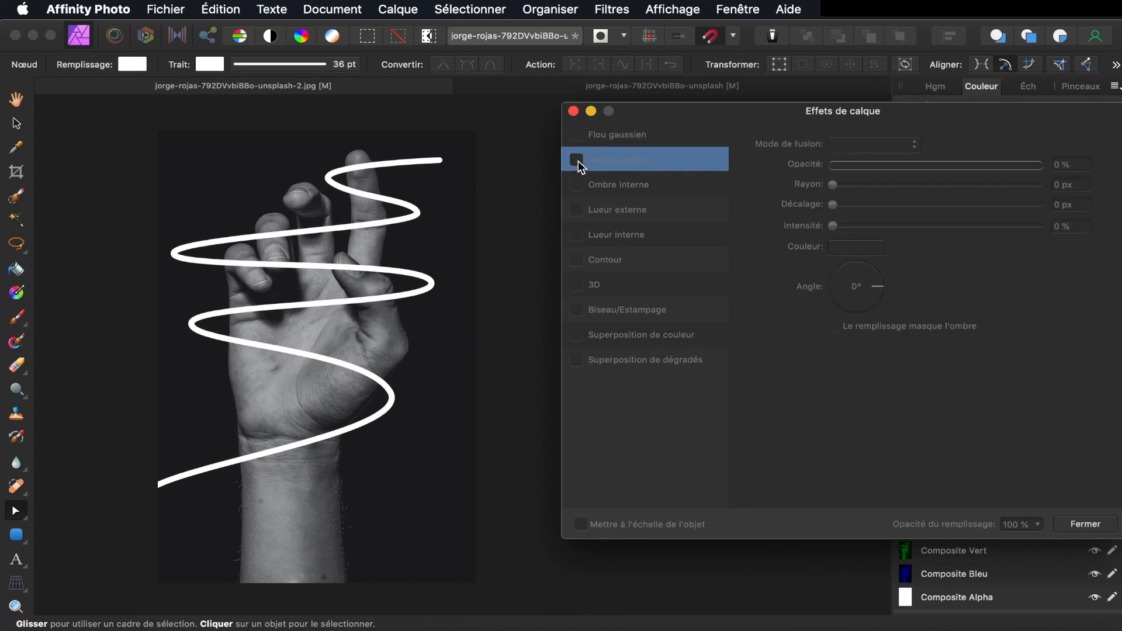
left_click_drag(797, 109, 542, 132)
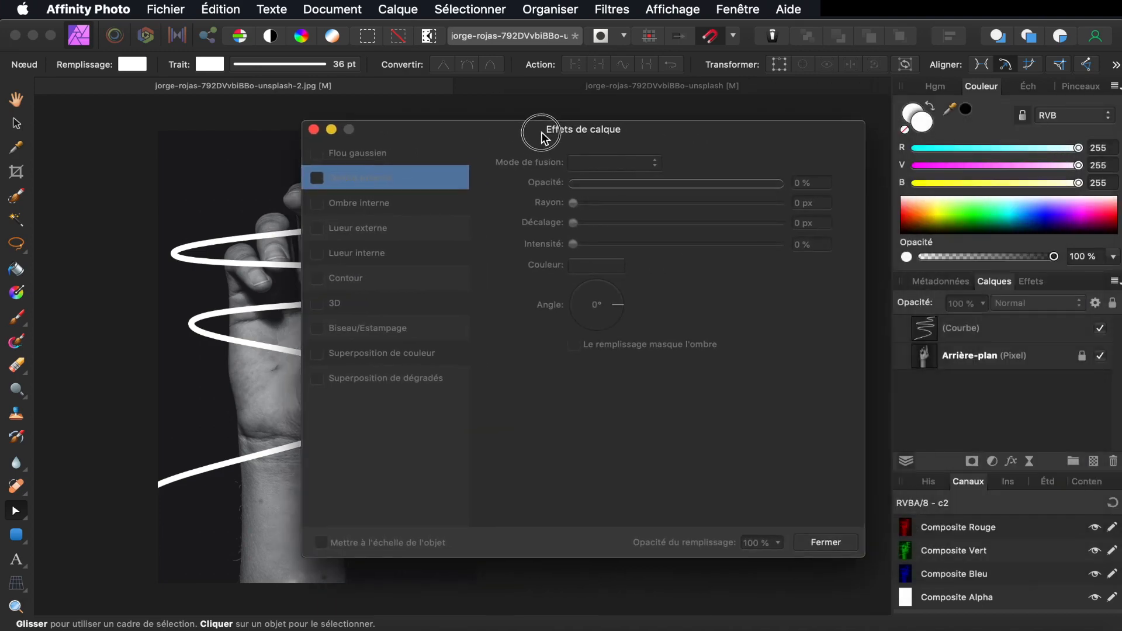
left_click(945, 328)
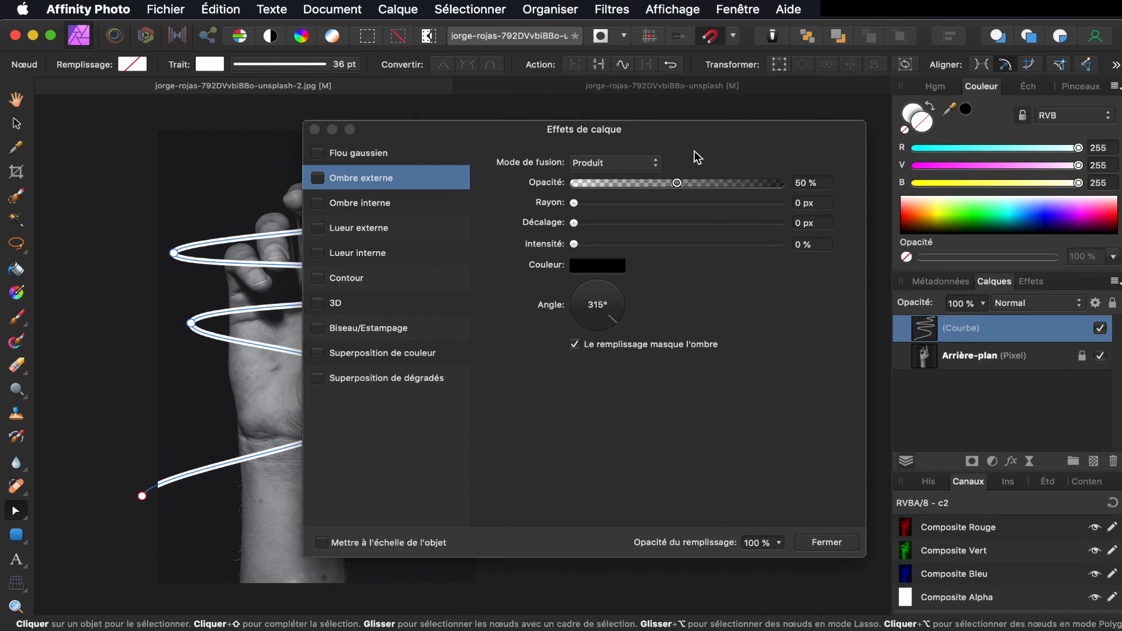
left_click(599, 134)
left_click_drag(599, 134, 797, 105)
left_click(515, 148)
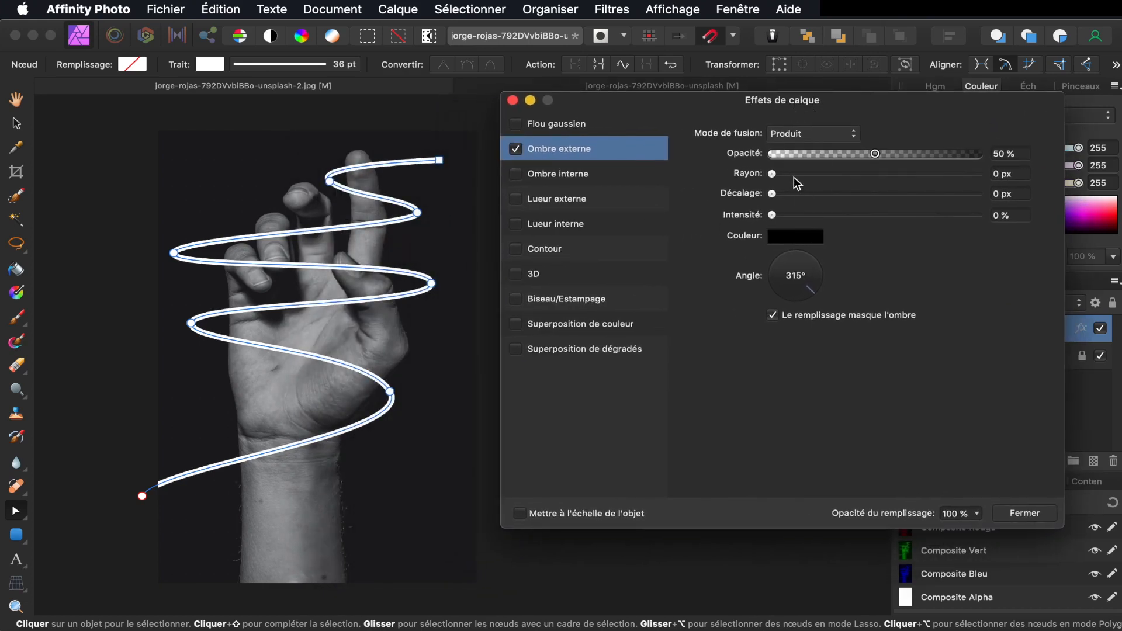
Step: Set the outer shadow's colour to a saturated blue with hue 235, saturation 100 and lightness 50
left_click(805, 238)
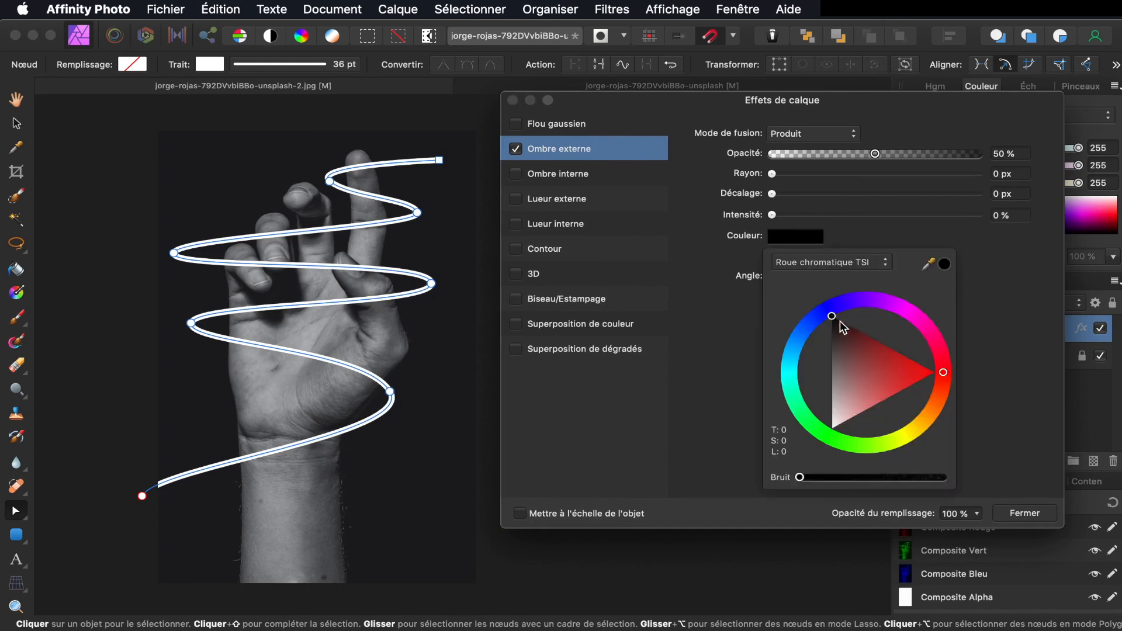
mouse_move(832, 318)
left_mouse_down()
mouse_move(932, 370)
mouse_move(829, 385)
mouse_move(820, 297)
left_mouse_up()
mouse_move(945, 374)
left_mouse_down()
mouse_move(937, 343)
mouse_move(816, 320)
mouse_move(825, 318)
left_mouse_up()
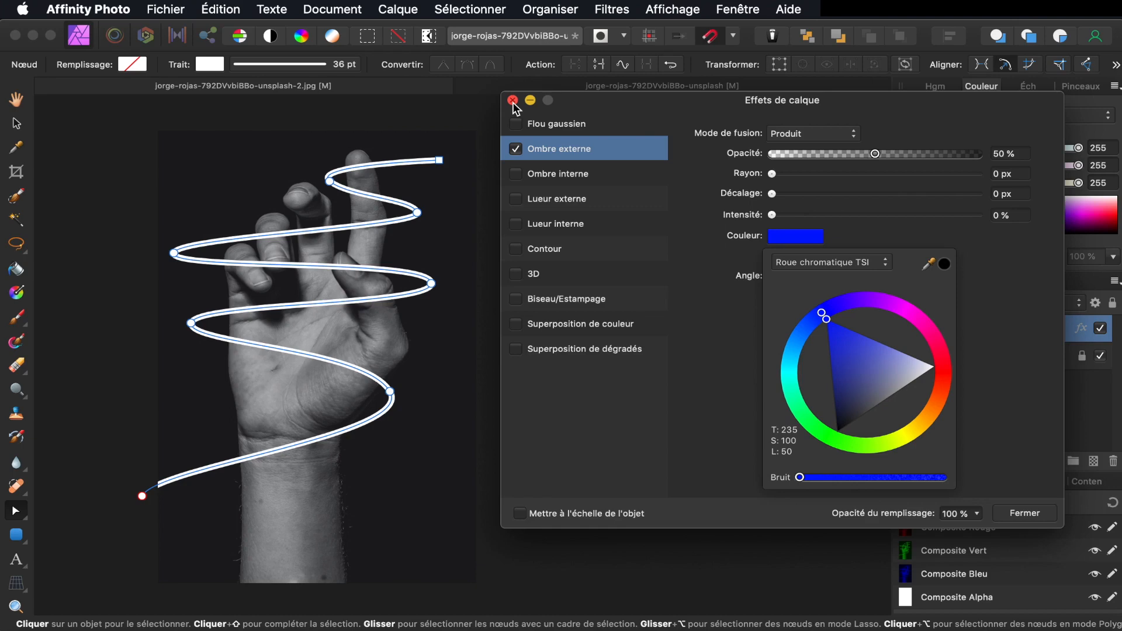
Step: Set the outer shadow's radius to 54.3 px and its intensity to 55%, keeping the offset at 0 px
left_click(779, 175)
left_click_drag(782, 174, 893, 174)
left_click_drag(771, 215, 849, 215)
left_click_drag(885, 209, 886, 210)
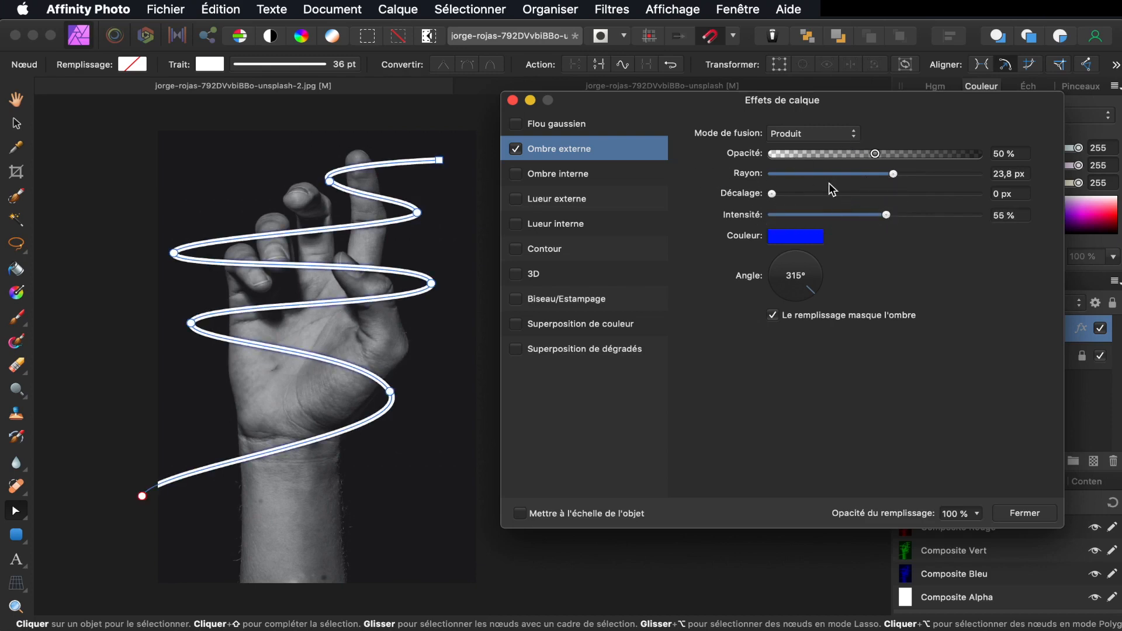
scroll(429, 225, "up", 5)
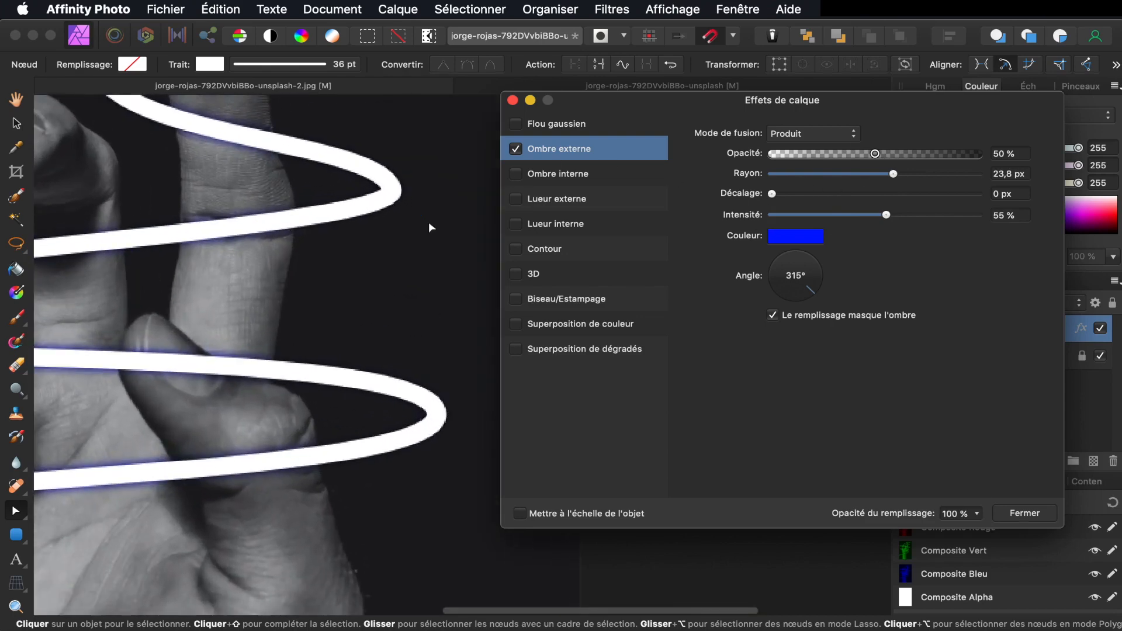
scroll(429, 222, "up", 2)
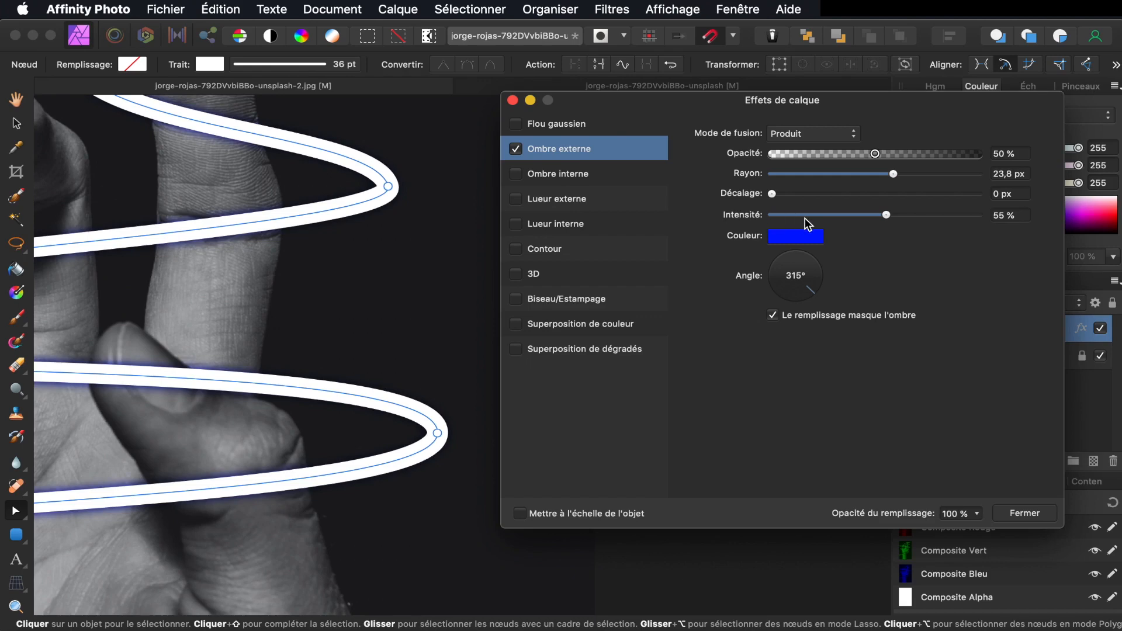
left_click_drag(897, 177, 911, 174)
left_click_drag(775, 195, 770, 194)
left_click_drag(912, 175, 959, 174)
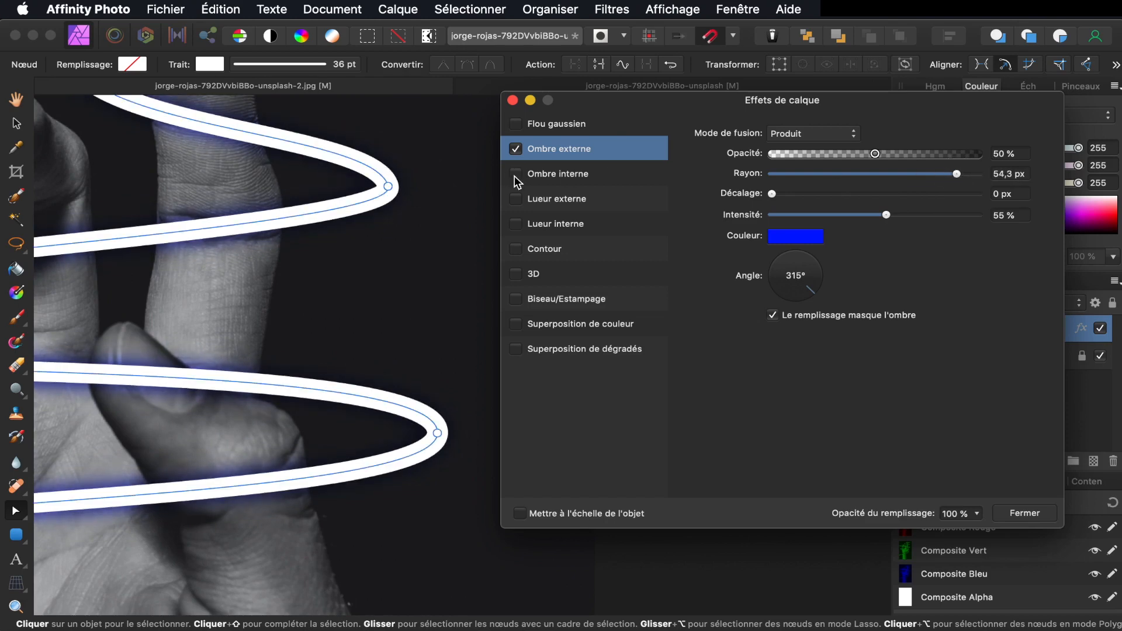
Step: Enable Ombre interne on the curve and set its colour to blue with hue 233, saturation 100 and lightness 50
left_click(515, 177)
left_click(549, 175)
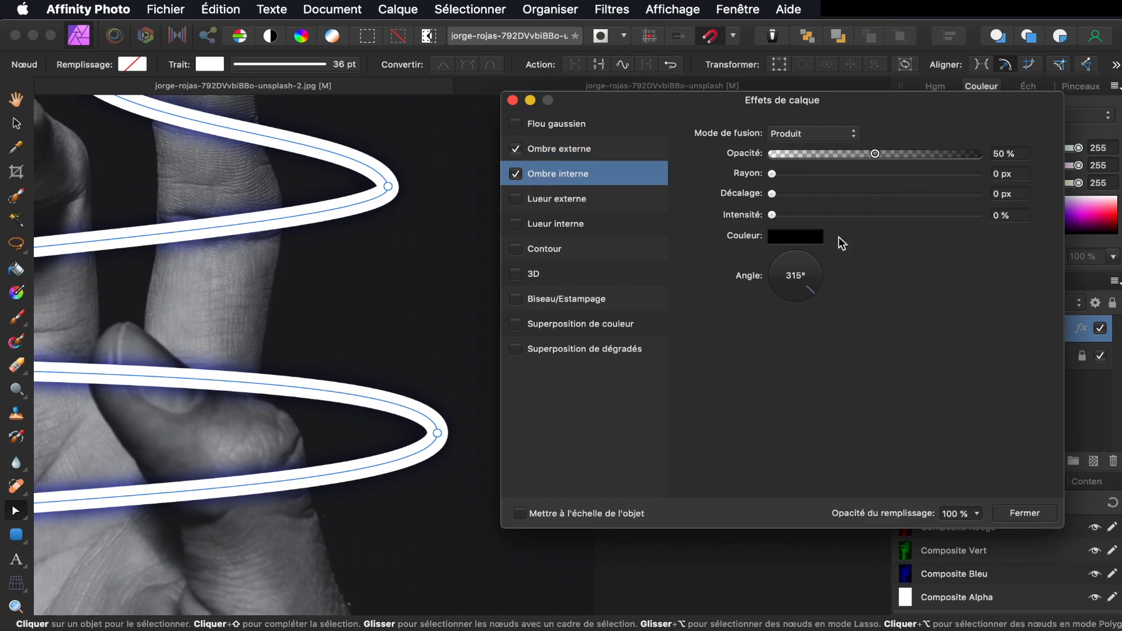
left_click(786, 236)
mouse_move(937, 372)
left_mouse_down()
mouse_move(841, 295)
mouse_move(823, 319)
left_mouse_up()
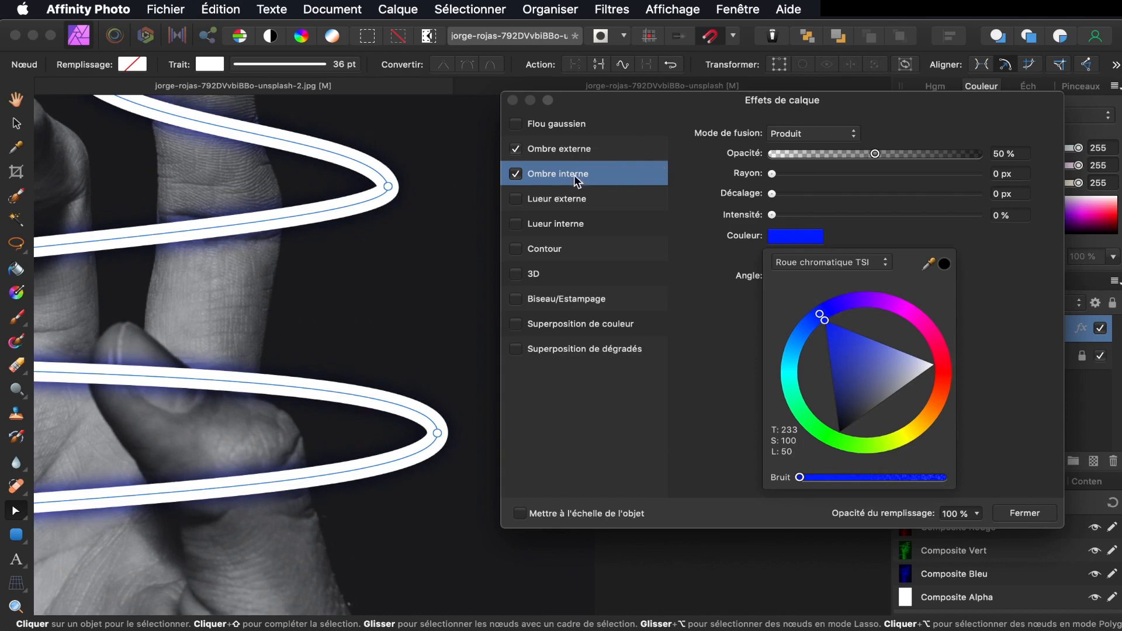
Step: Set the inner shadow's radius to 33.5 px and its intensity to 61%
left_click_drag(774, 175, 921, 182)
mouse_move(775, 220)
left_mouse_down()
mouse_move(926, 216)
mouse_move(900, 218)
left_mouse_up()
mouse_move(919, 174)
left_mouse_down()
mouse_move(944, 173)
mouse_move(914, 174)
left_mouse_up()
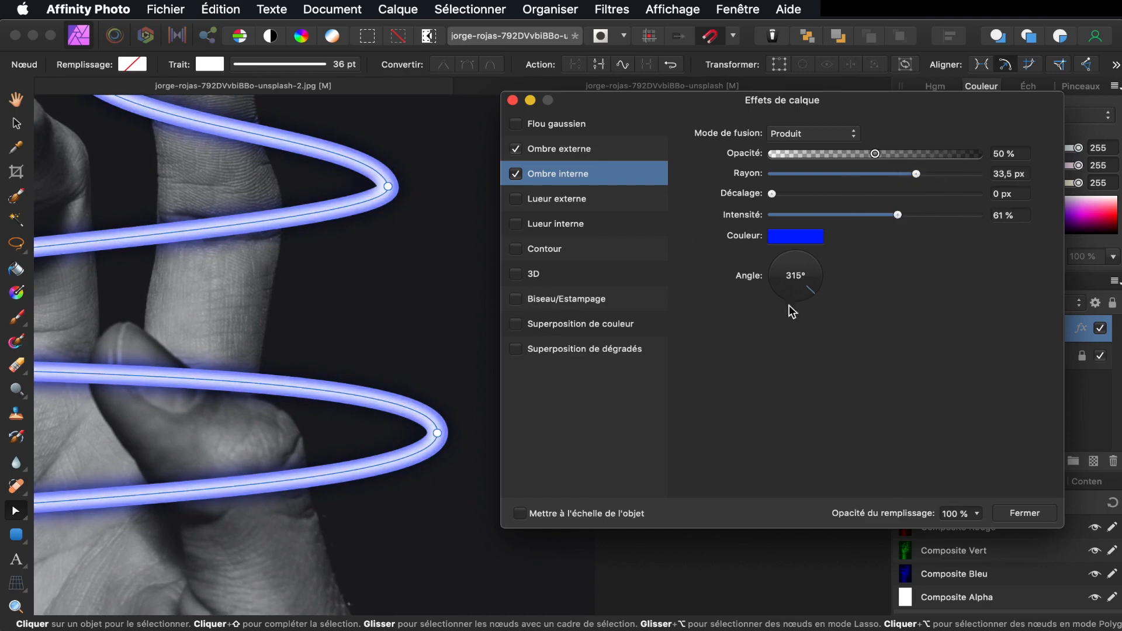
Step: Enable the 3D effect on the curve and deselect it to check the neon look over the whole hand
left_click(516, 274)
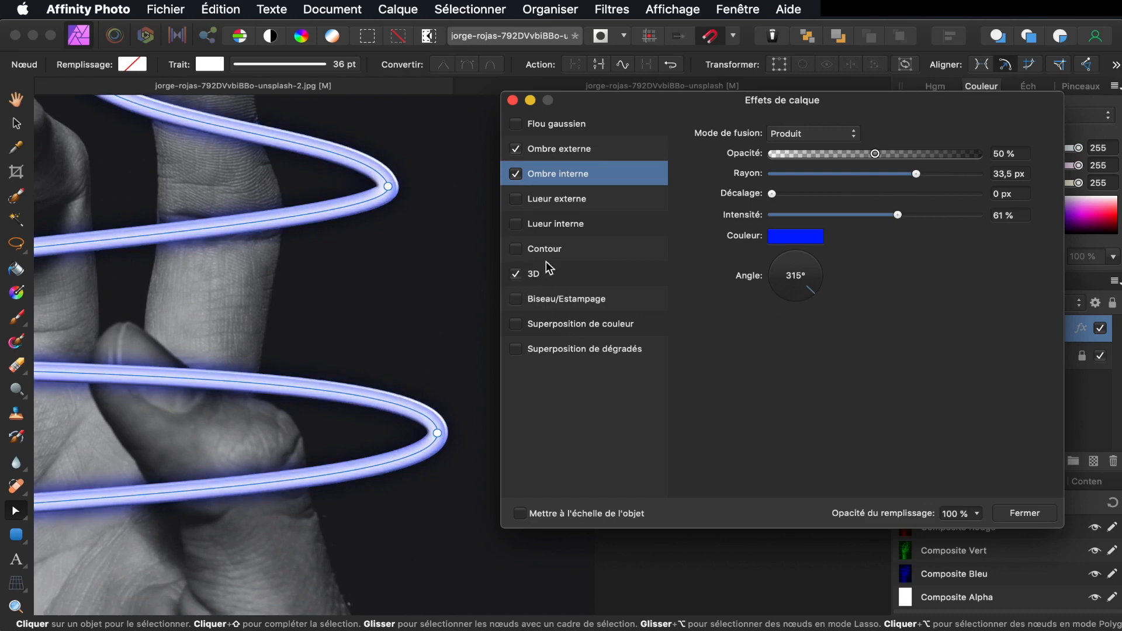
scroll(376, 258, "down", 5)
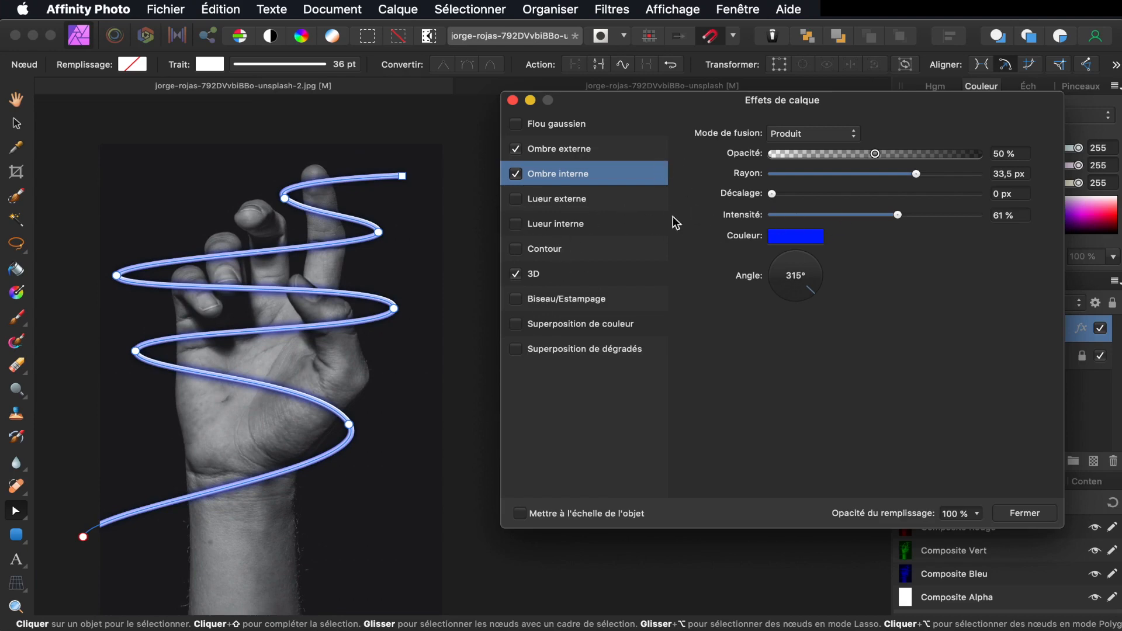
left_click(475, 212)
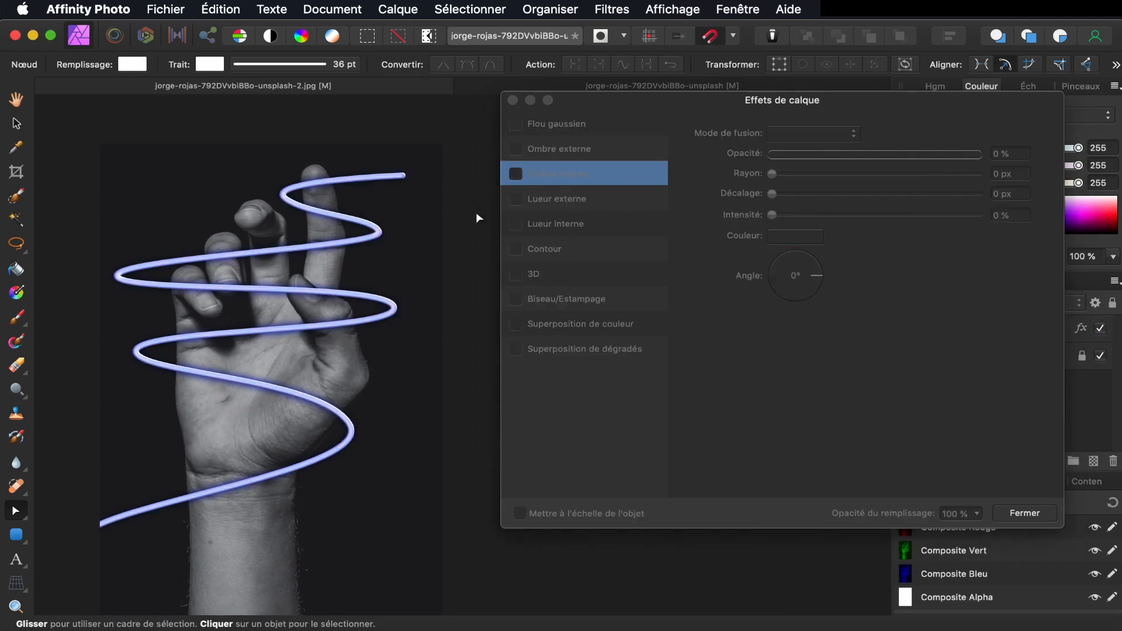
left_click(783, 102)
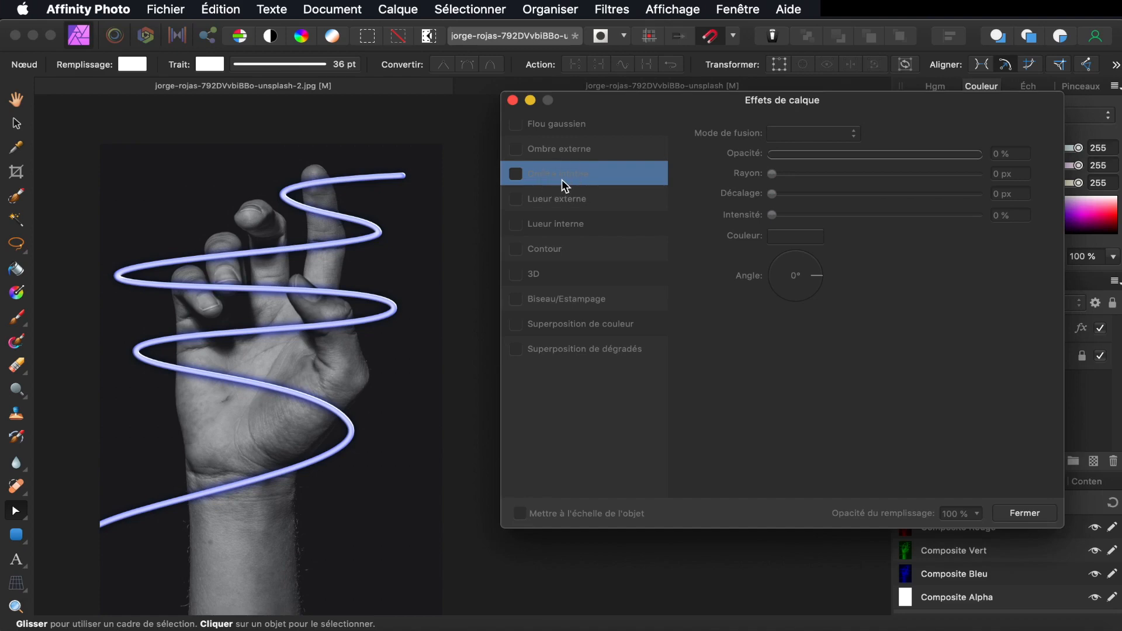
Step: Reselect the neon curve, review its shadow effects, and set the Ombre interne radius to 21 px
left_click(363, 232)
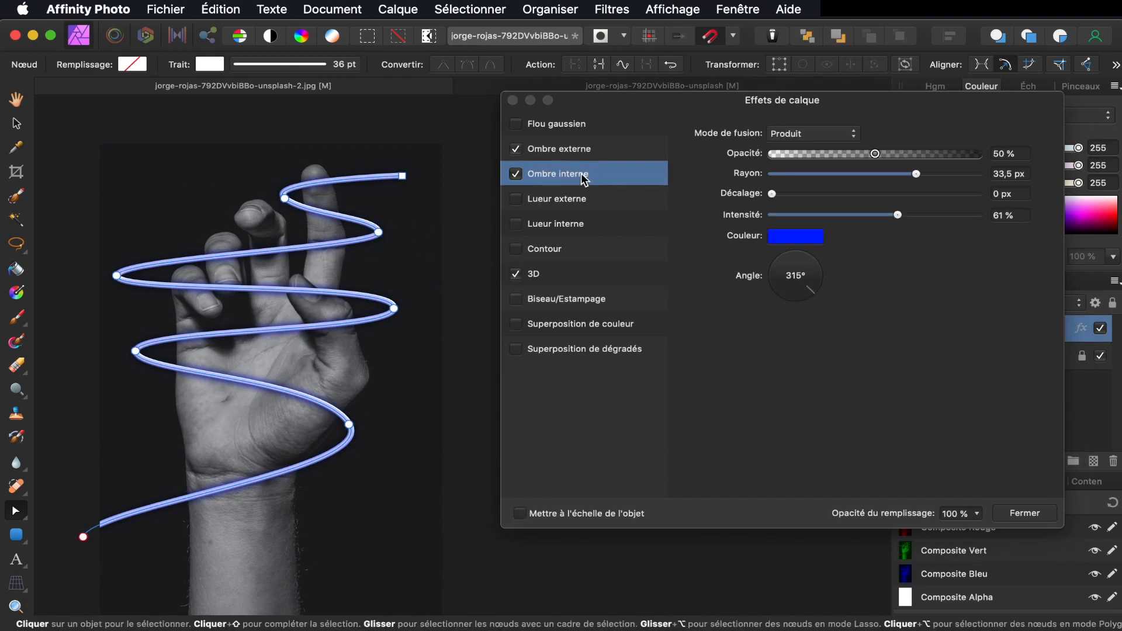
left_click(613, 153)
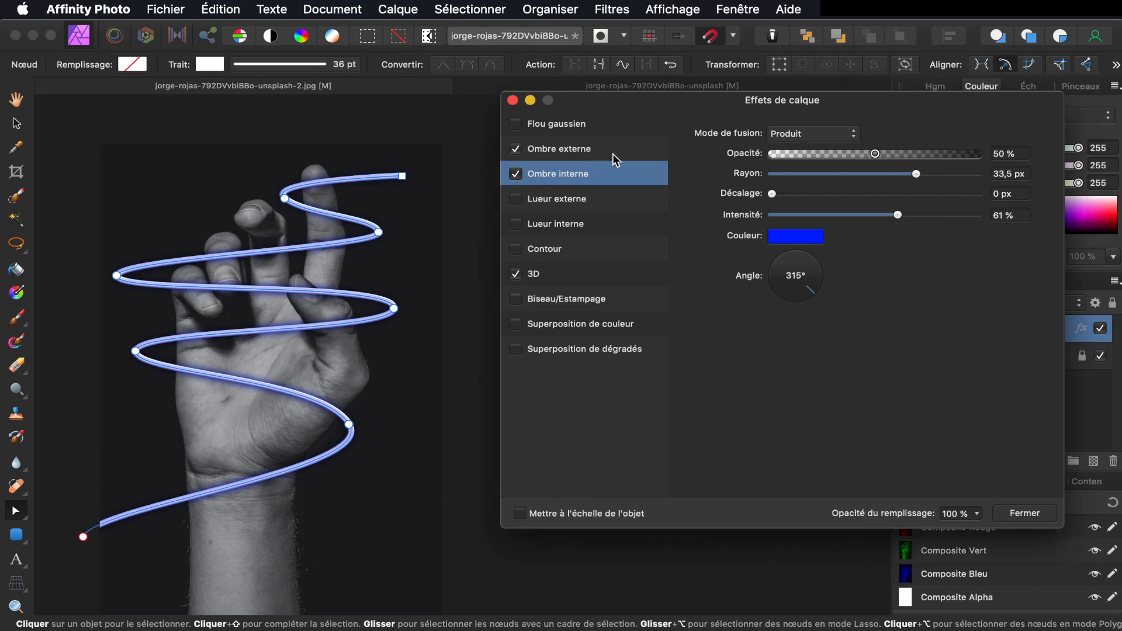
left_click(615, 152)
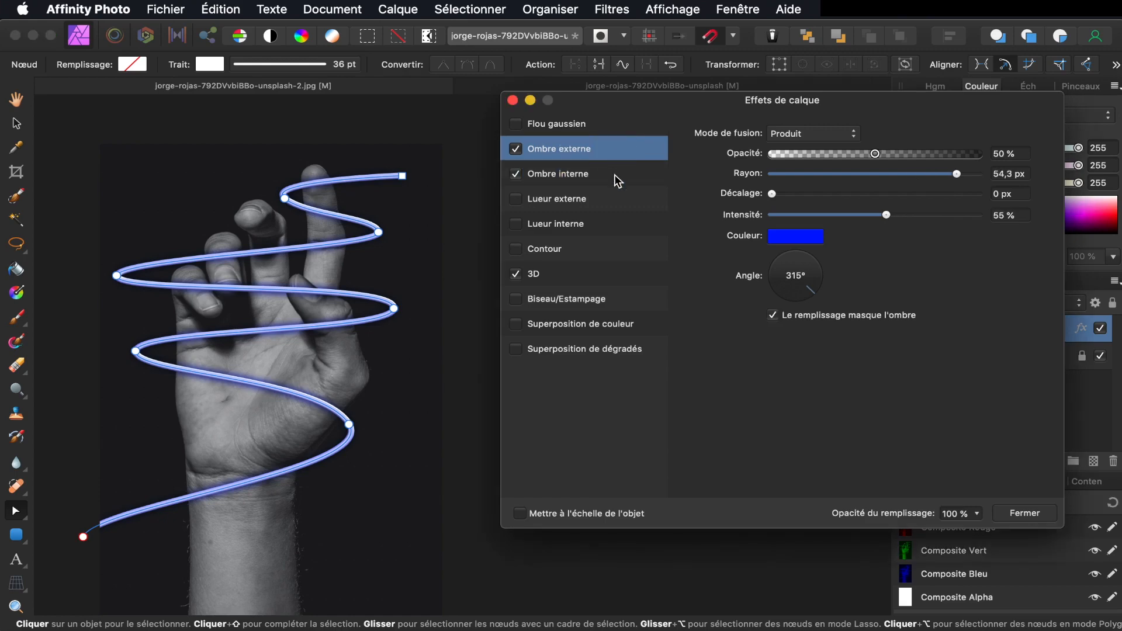
left_click(615, 174)
left_click_drag(915, 175, 887, 179)
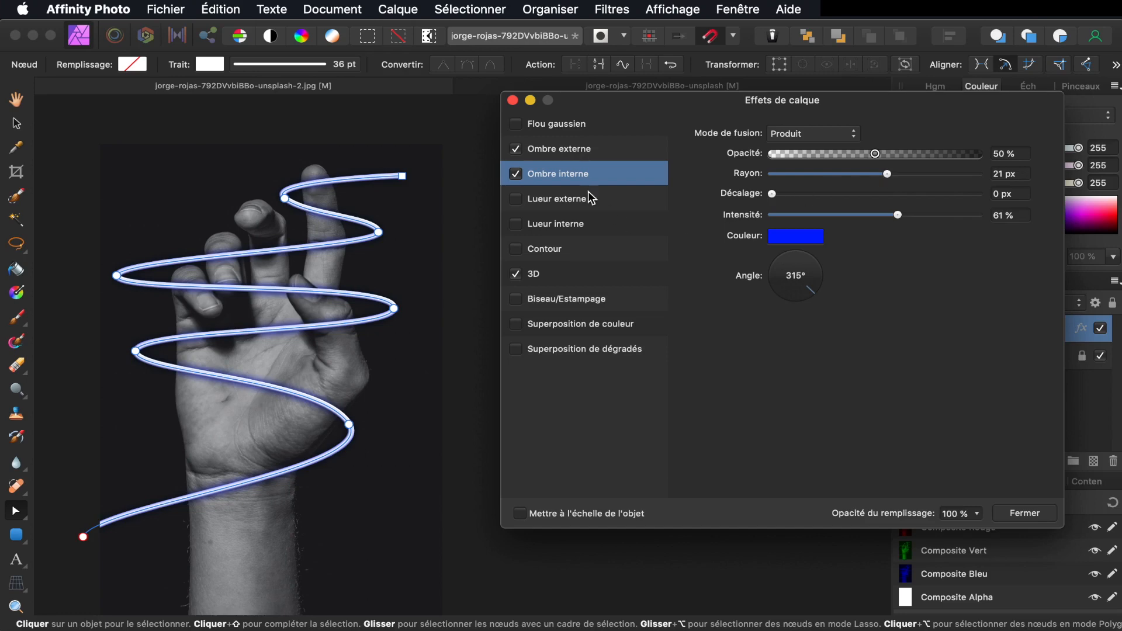
left_click(513, 100)
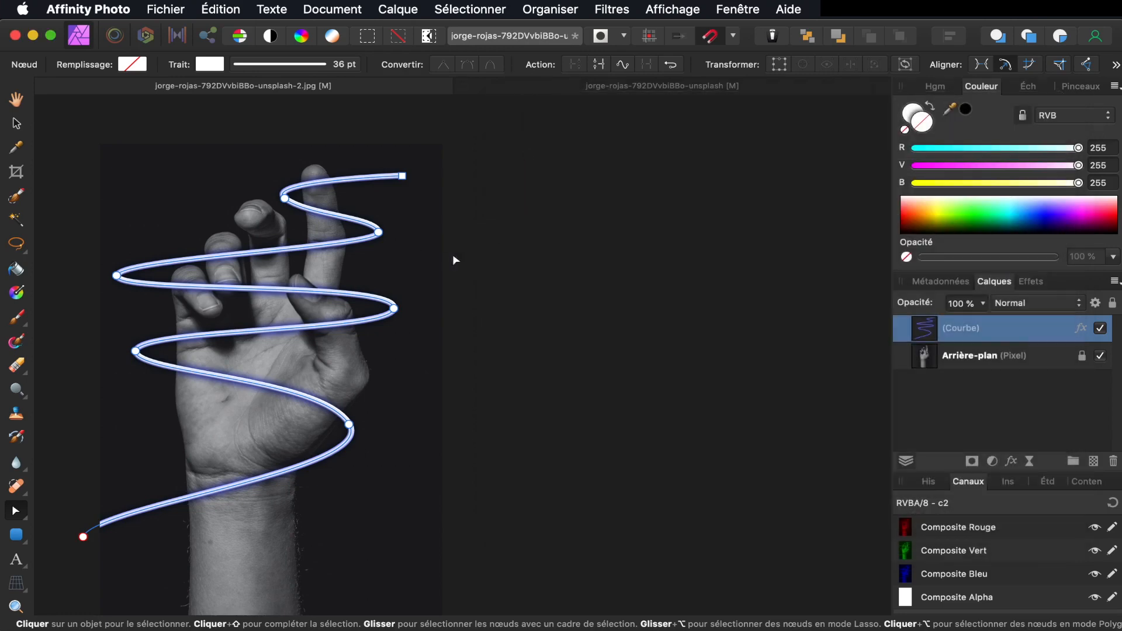
Step: Add a layer mask to the neon curve, set the painting colour to black, and undo the trial eraser stroke
left_click(16, 102)
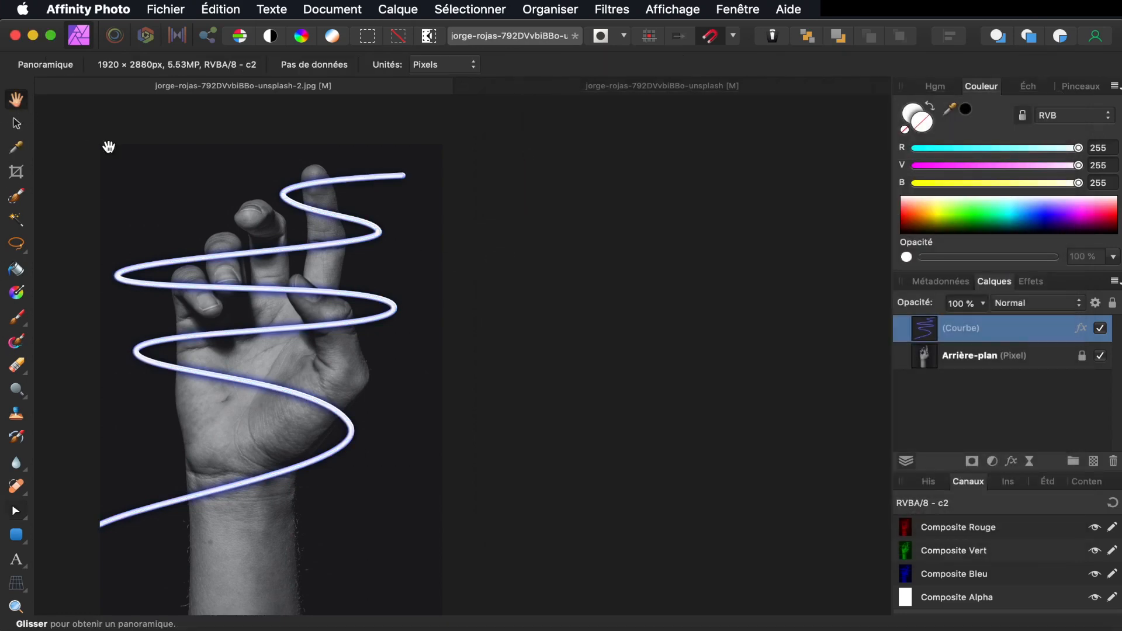
scroll(228, 227, "left", 10)
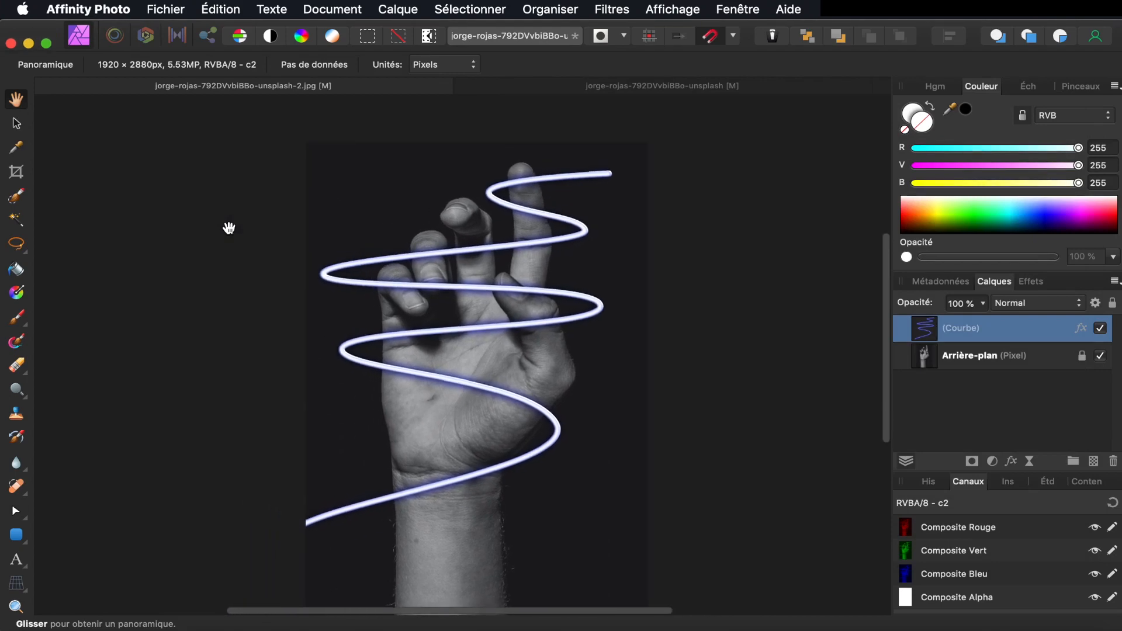
scroll(228, 227, "up", 5)
scroll(229, 227, "right", 10)
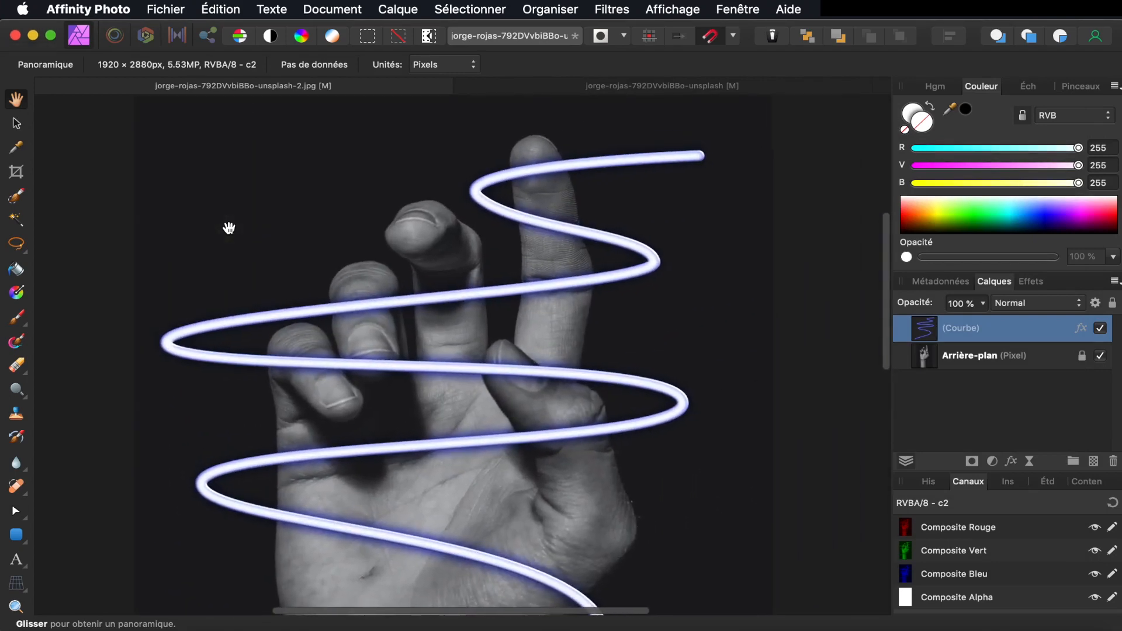
scroll(228, 227, "up", 2)
scroll(228, 227, "right", 3)
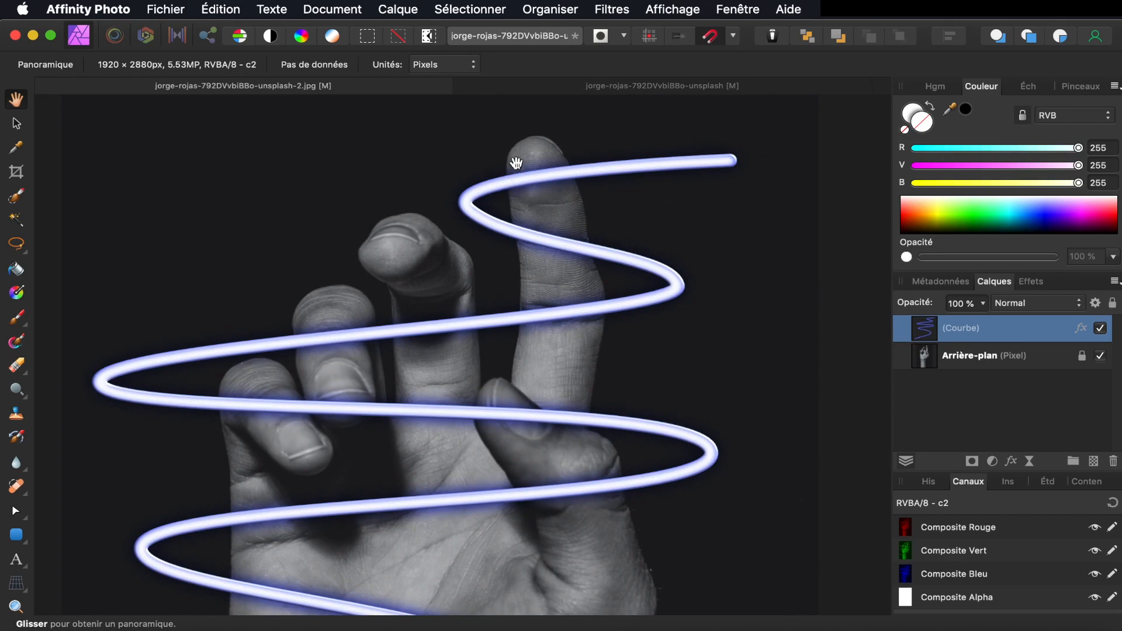
left_click(17, 367)
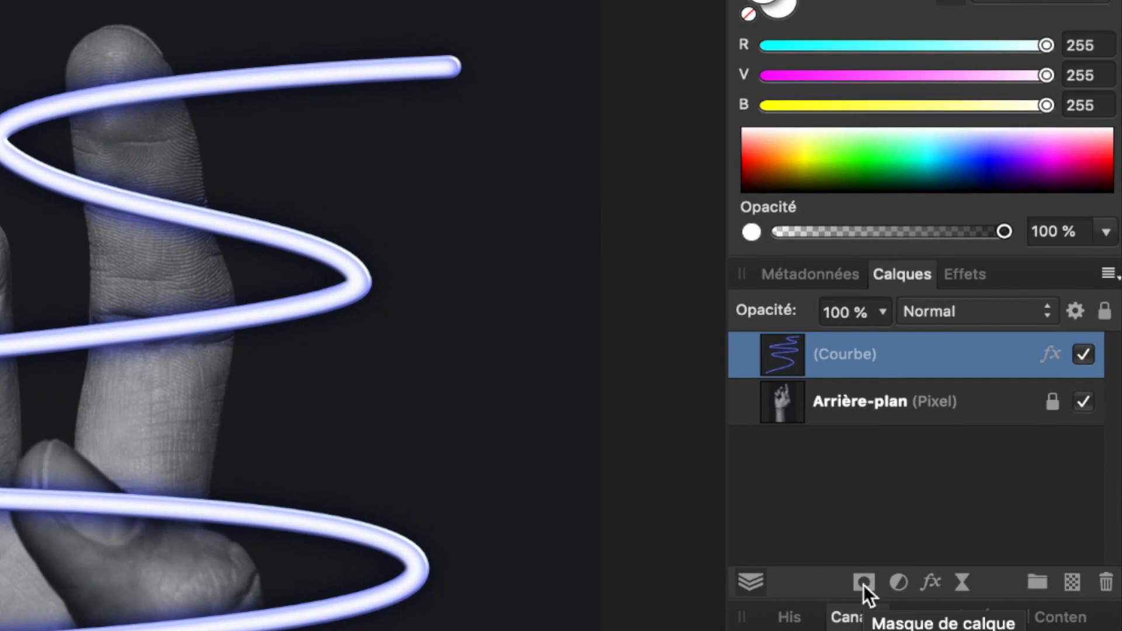
left_click(864, 582)
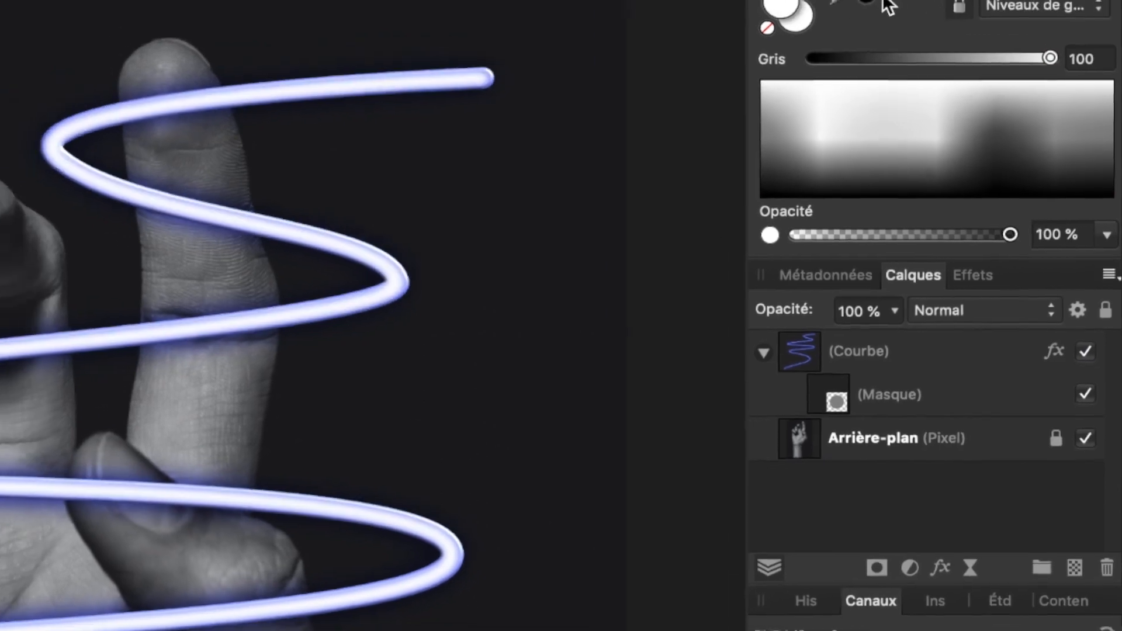
left_click(926, 63)
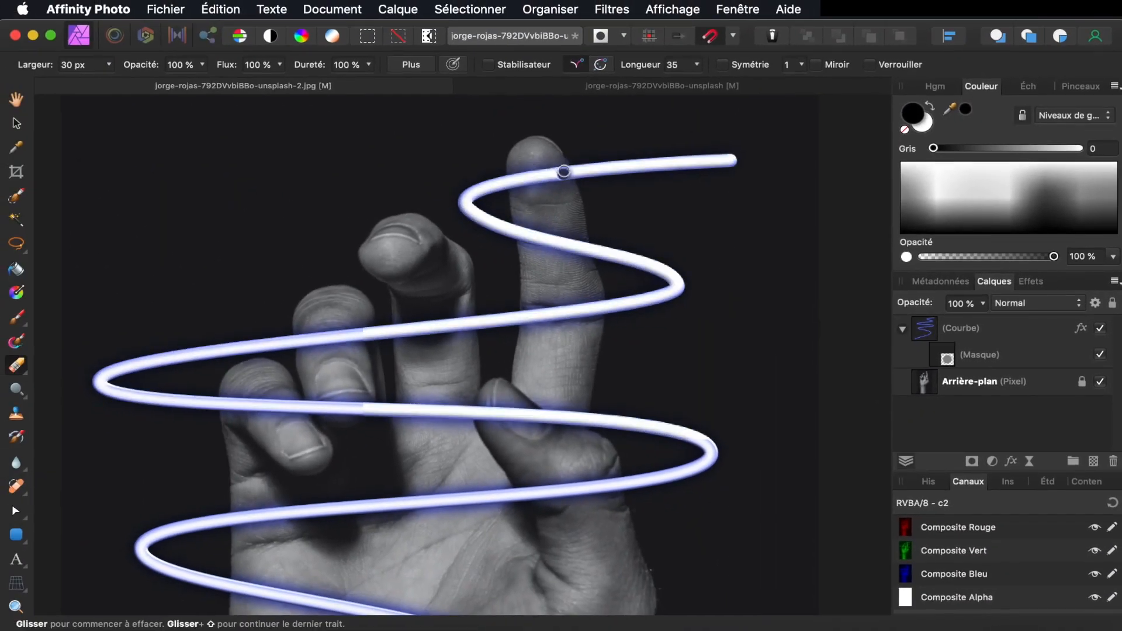
key("super+z")
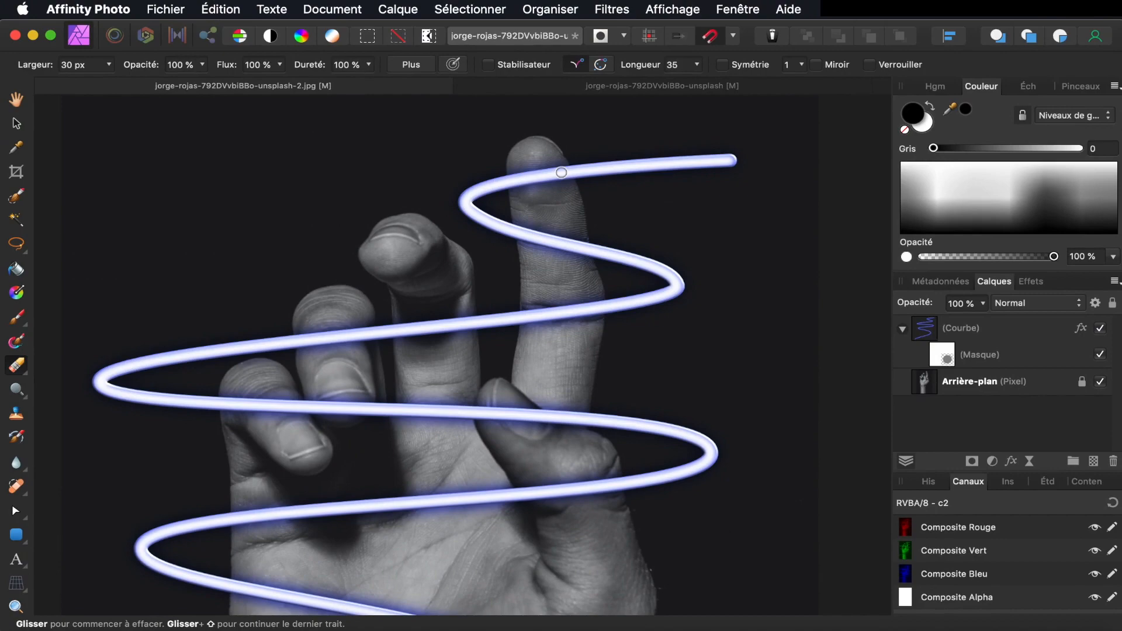
Step: Set the Paint Brush's opacity, flow and hardness all to 100%
scroll(561, 172, "up", 5)
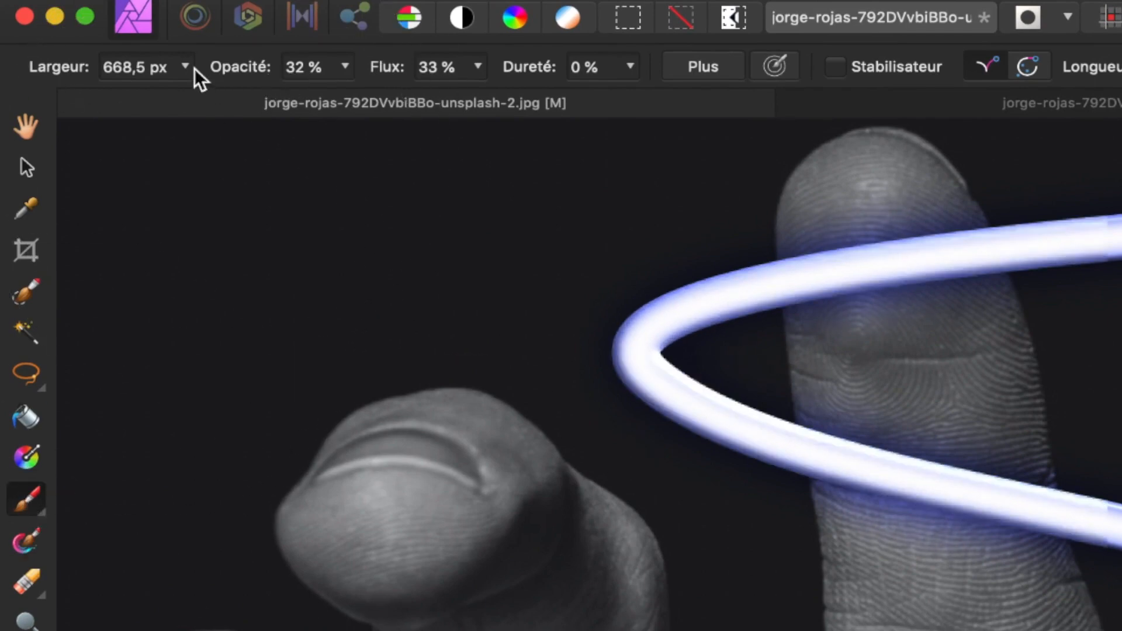
left_click(346, 67)
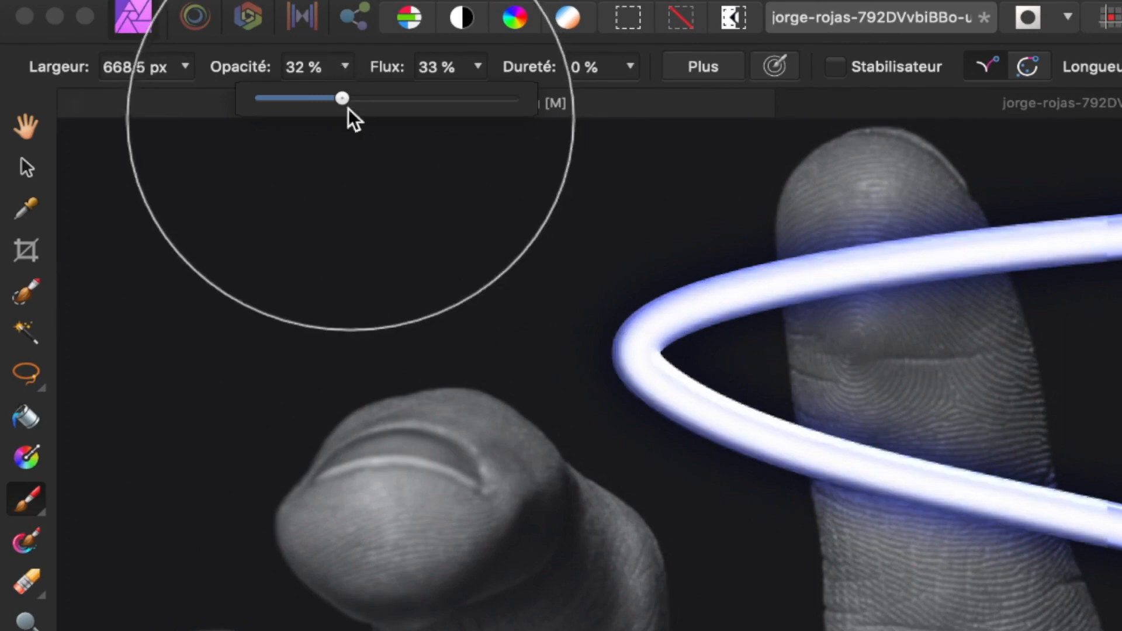
left_click_drag(342, 97, 621, 112)
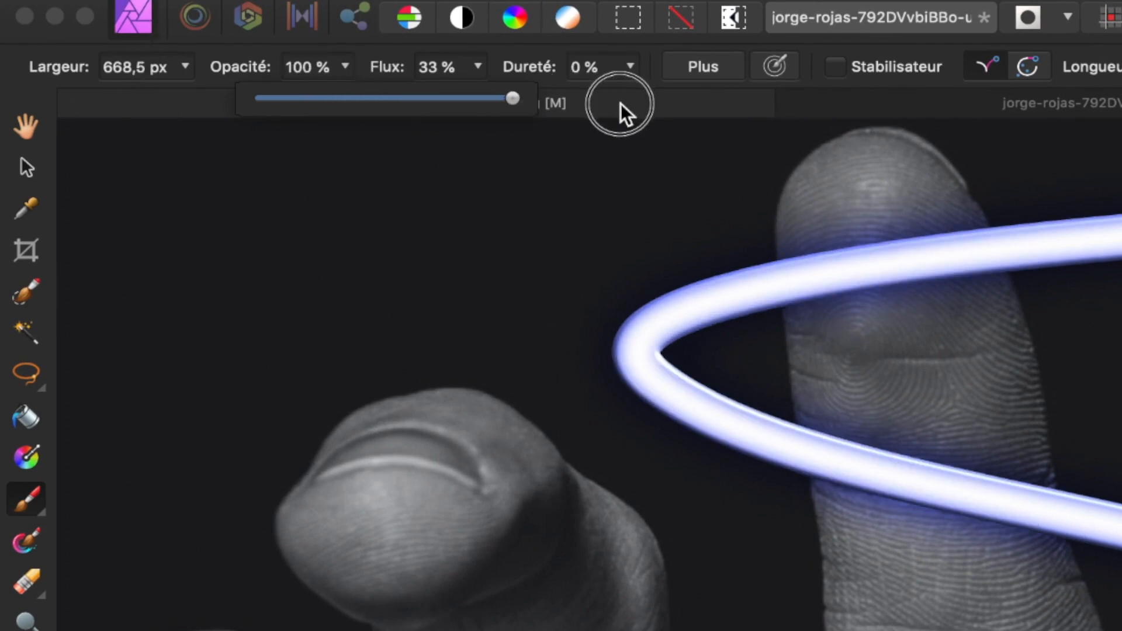
left_click(479, 66)
left_click_drag(528, 100, 900, 108)
left_click(631, 67)
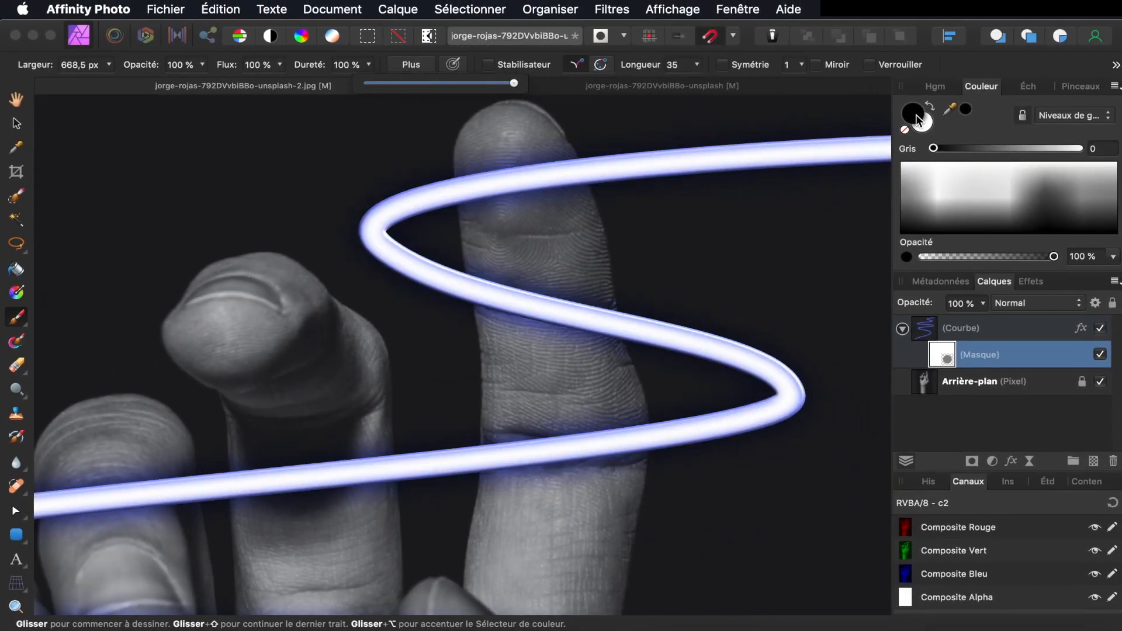
Step: Reduce the brush width to 95 px and mask out the neon line where it crosses the index fingertip
mouse_move(651, 238)
left_mouse_down()
mouse_move(486, 280)
mouse_move(535, 278)
left_mouse_up()
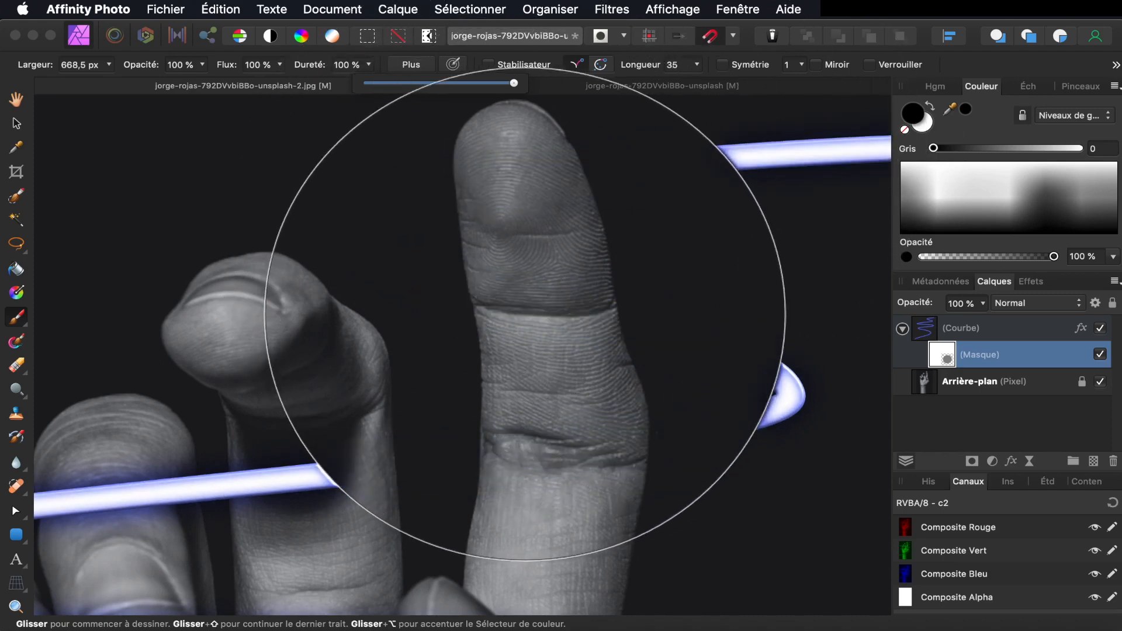
key("super+z")
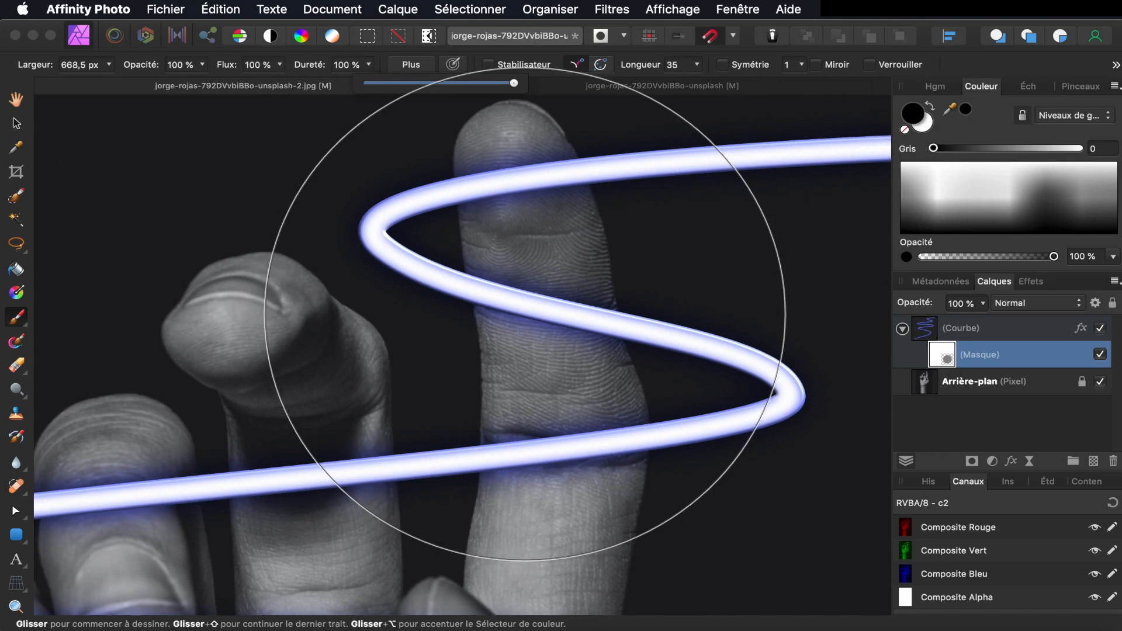
left_click(110, 65)
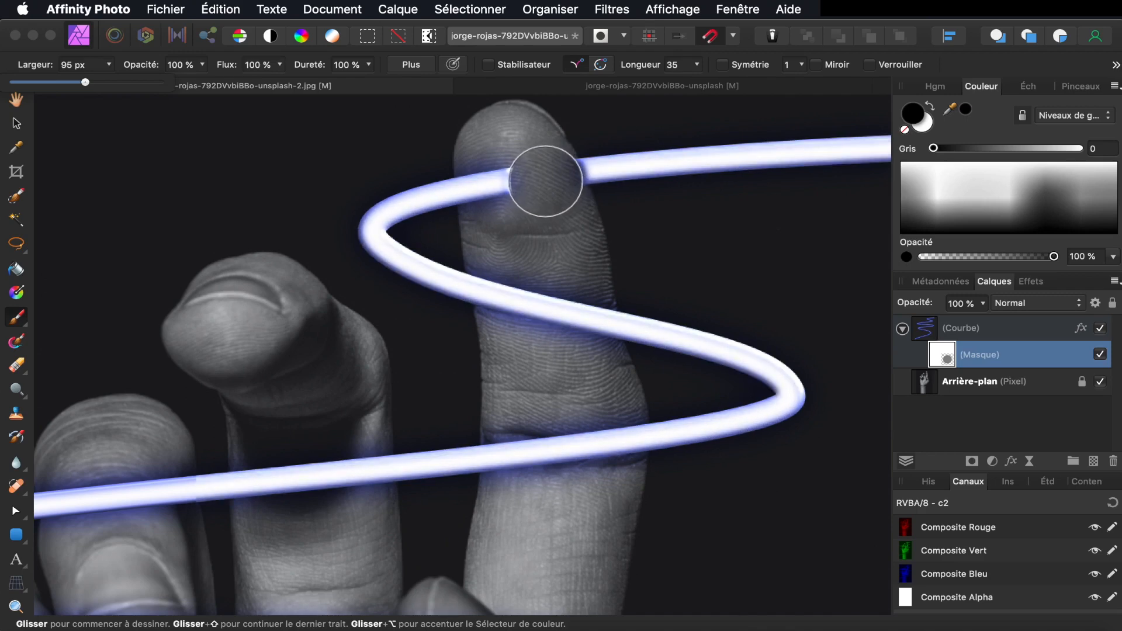
left_click(545, 179)
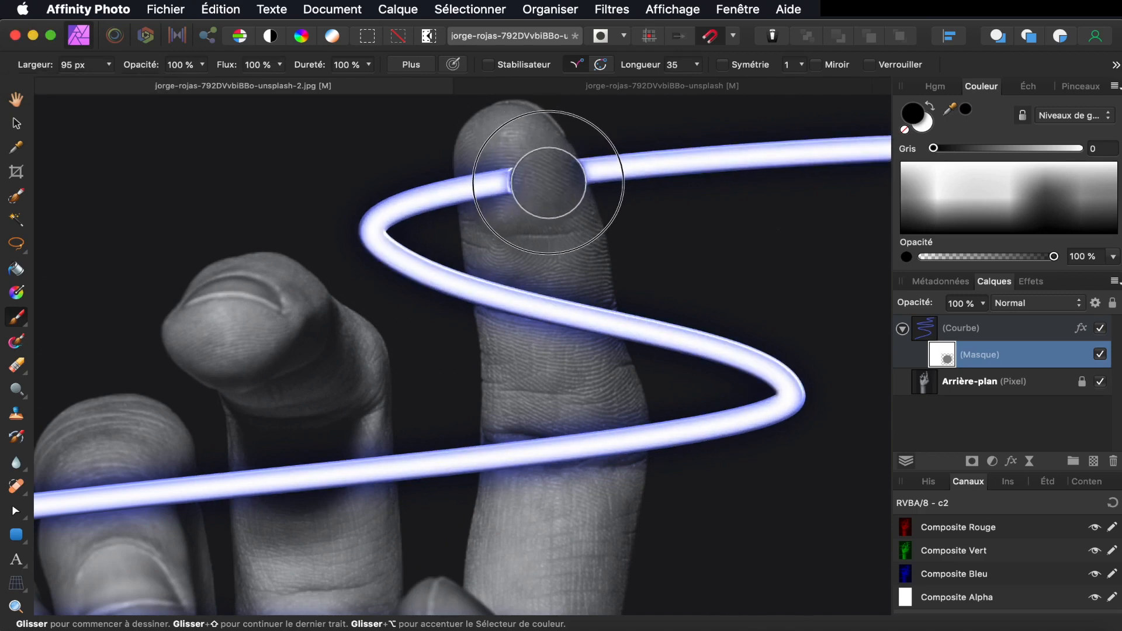
left_click_drag(546, 176, 494, 181)
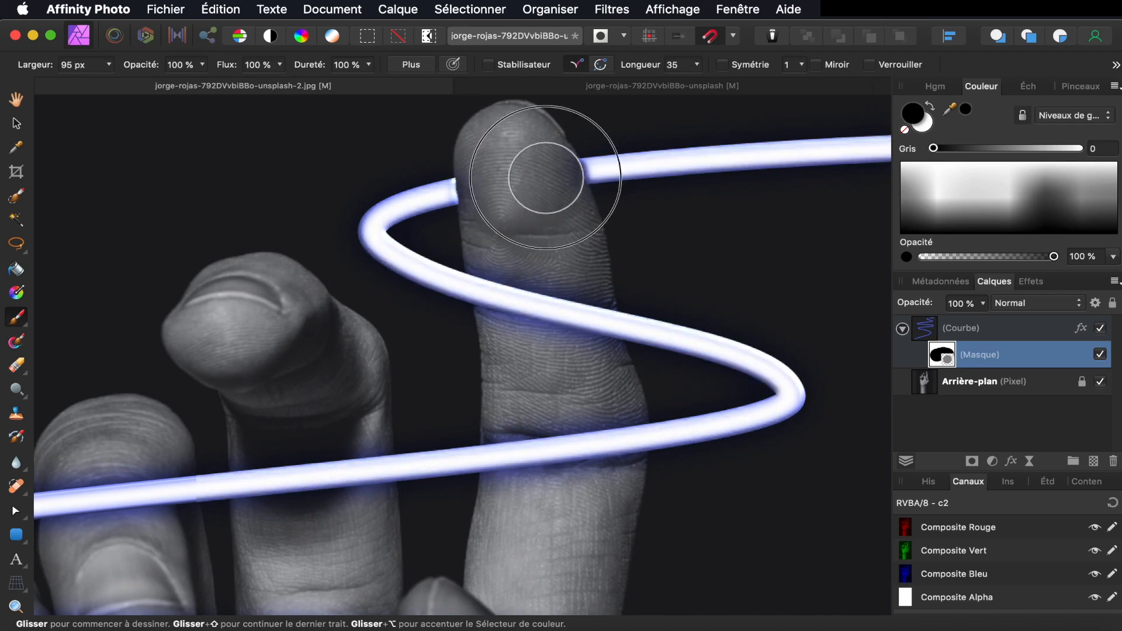
Step: Paint black on the mask to hide the neon line crossing the lower crease of the index finger
scroll(549, 227, "down", 4)
left_click(572, 329)
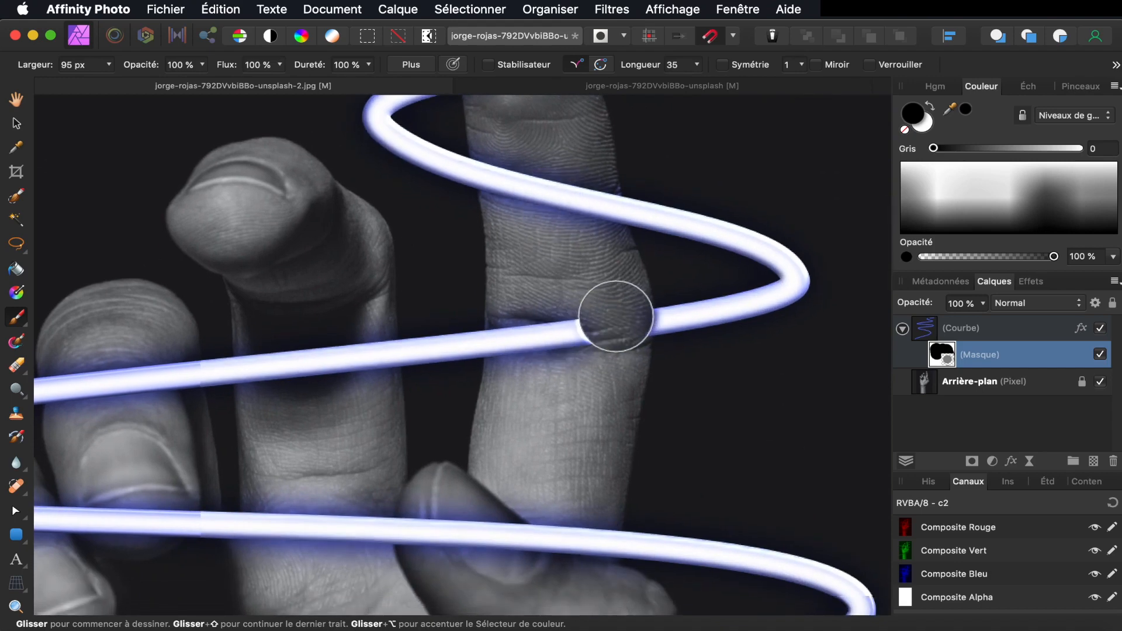
left_click(612, 319)
mouse_move(612, 320)
left_mouse_down()
mouse_move(518, 333)
mouse_move(522, 343)
mouse_move(505, 336)
mouse_move(502, 354)
mouse_move(521, 333)
mouse_move(500, 325)
mouse_move(518, 343)
left_mouse_up()
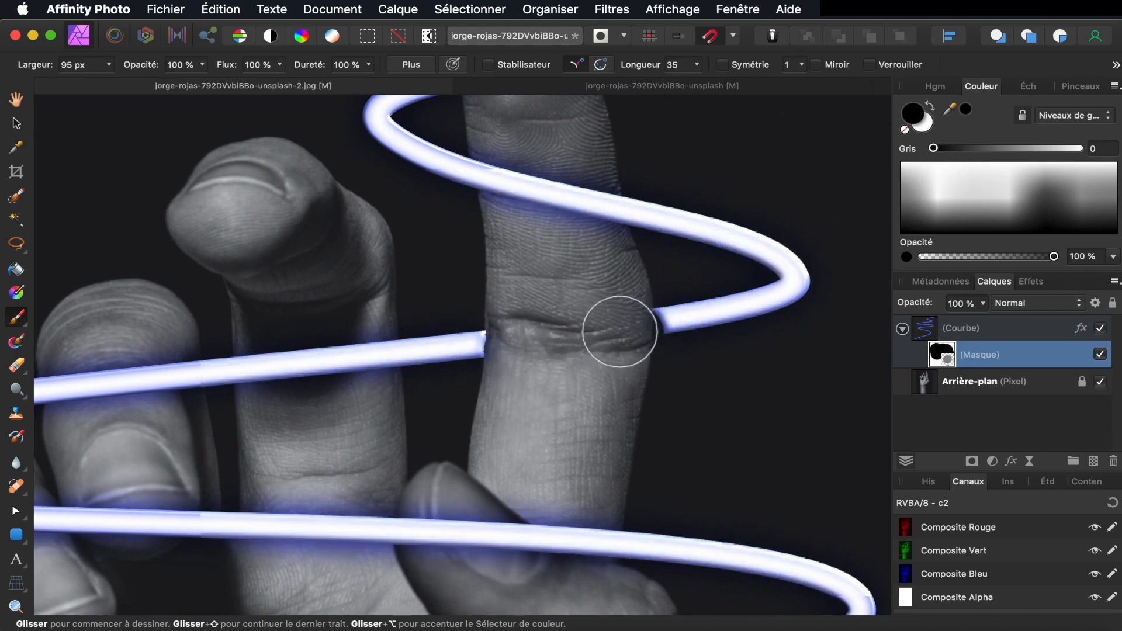
left_click_drag(616, 332, 648, 324)
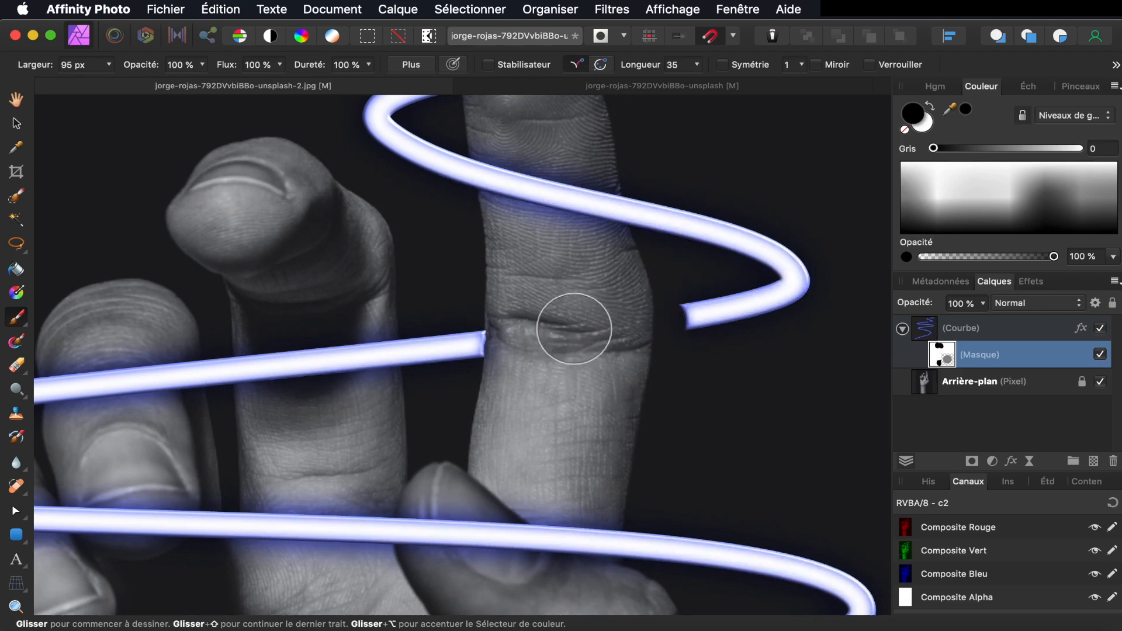
Step: Switch the brush colour to white and restore the over-masked neon line up to the index finger's outer edge
key("x")
key("x")
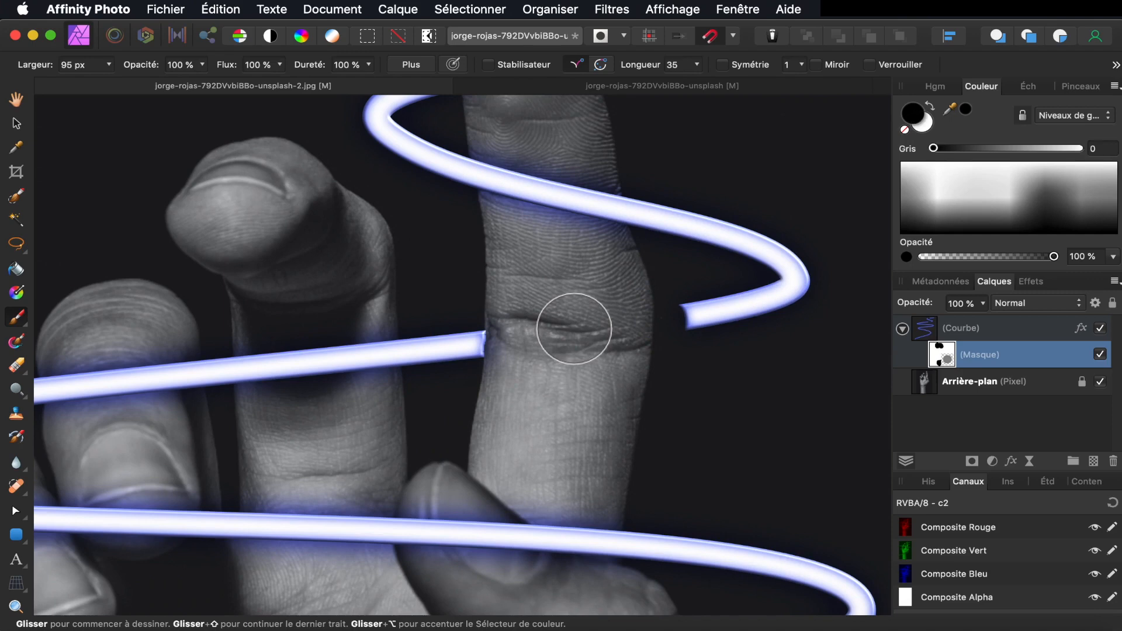
left_click(933, 108)
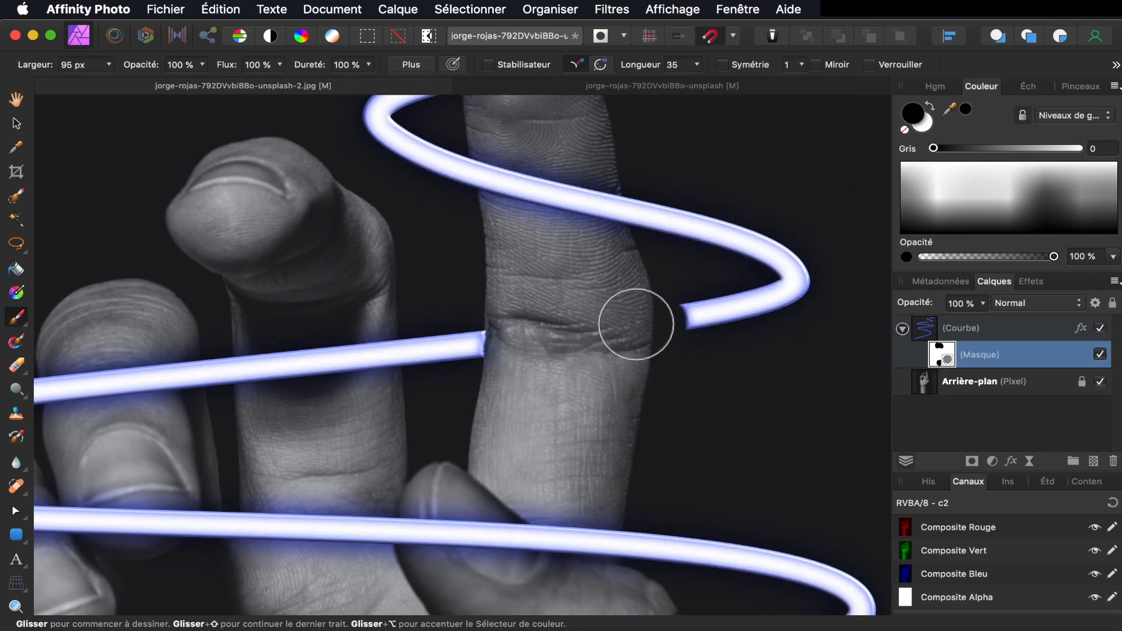
left_click_drag(636, 324, 688, 318)
key("super+z")
left_click(692, 321)
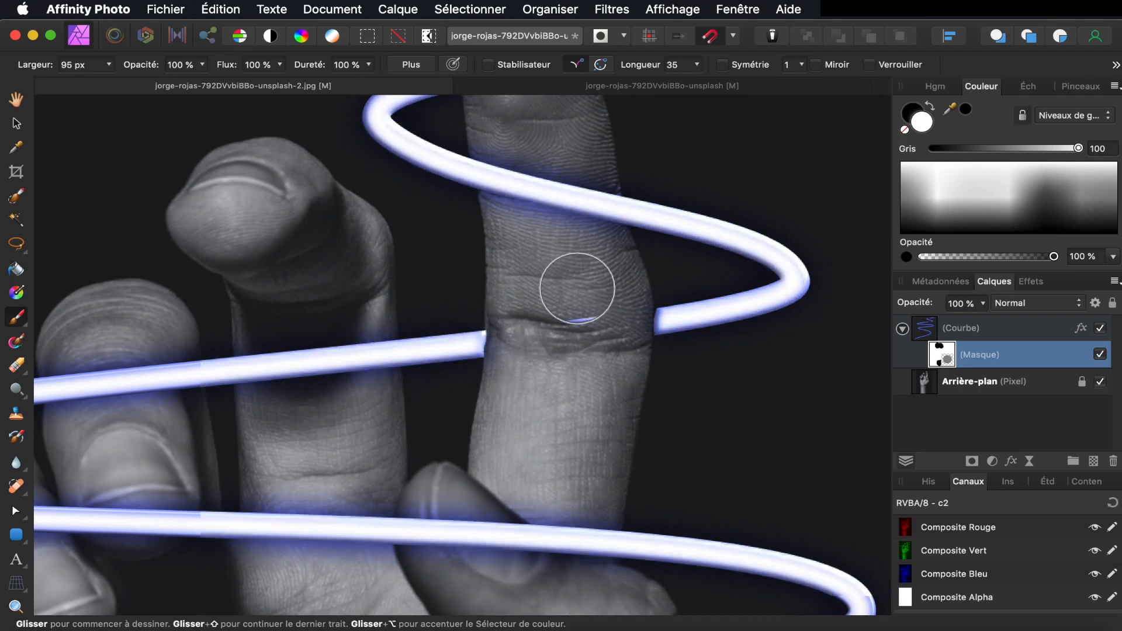
Step: Switch back to black and mask out the upper neon line where it passes over the ring finger
scroll(577, 288, "left", 7)
scroll(577, 288, "down", 2)
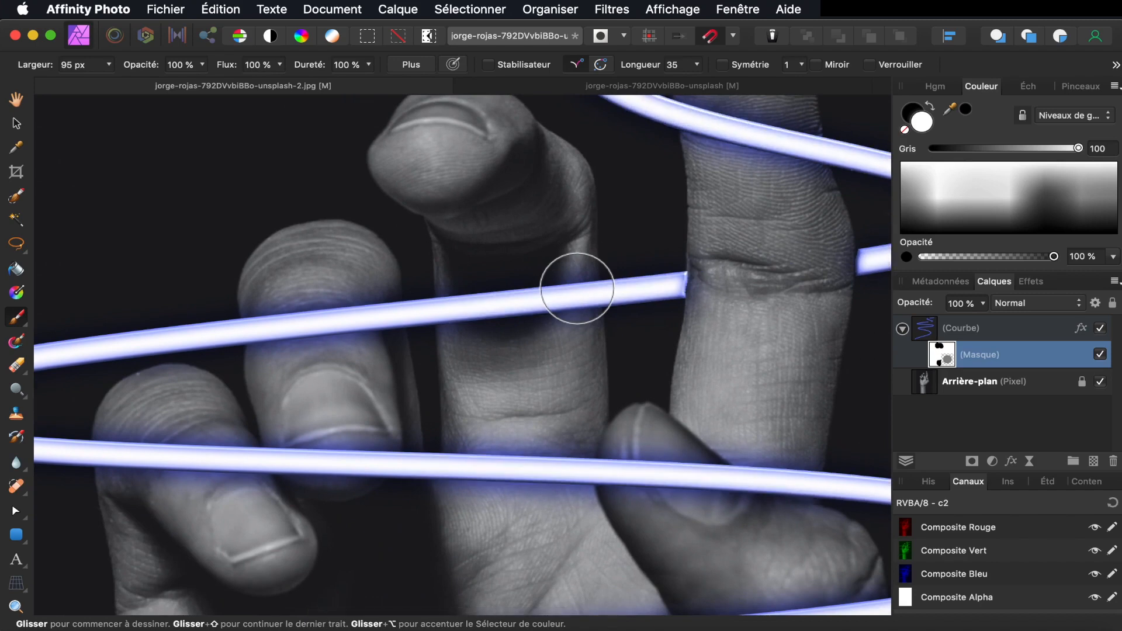
scroll(577, 288, "left", 4)
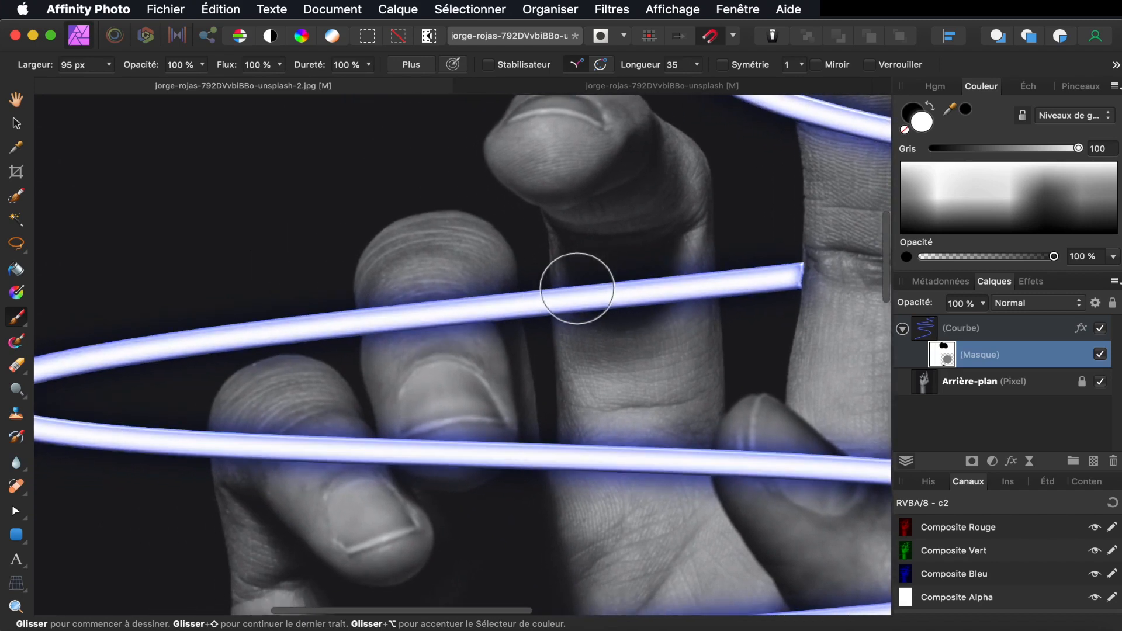
left_click(529, 300)
left_click(414, 349)
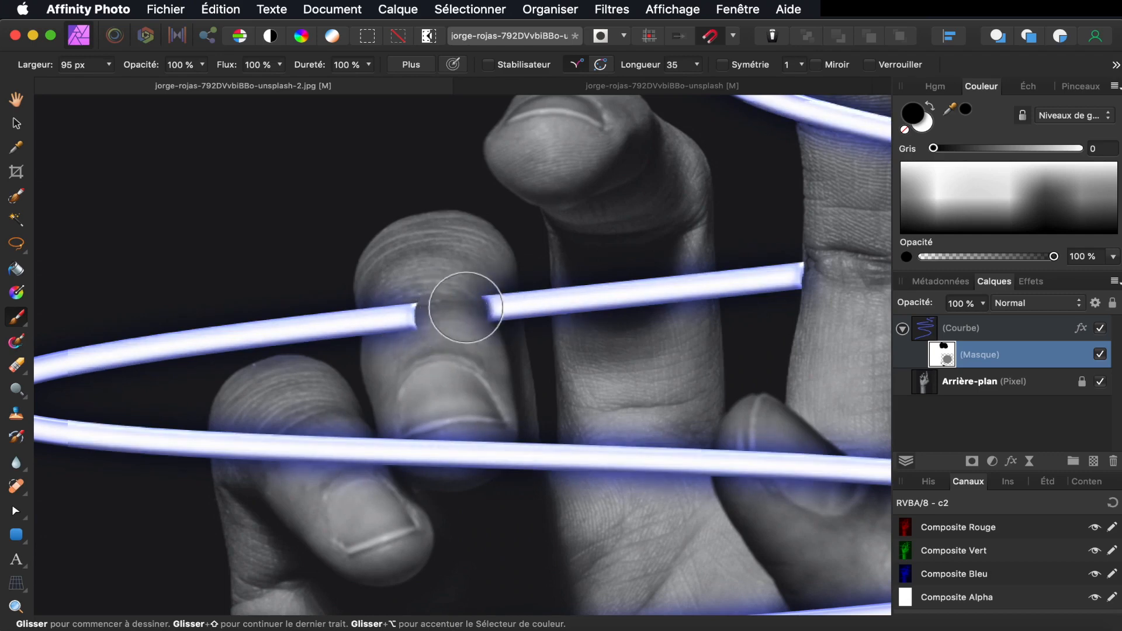
left_click(459, 305)
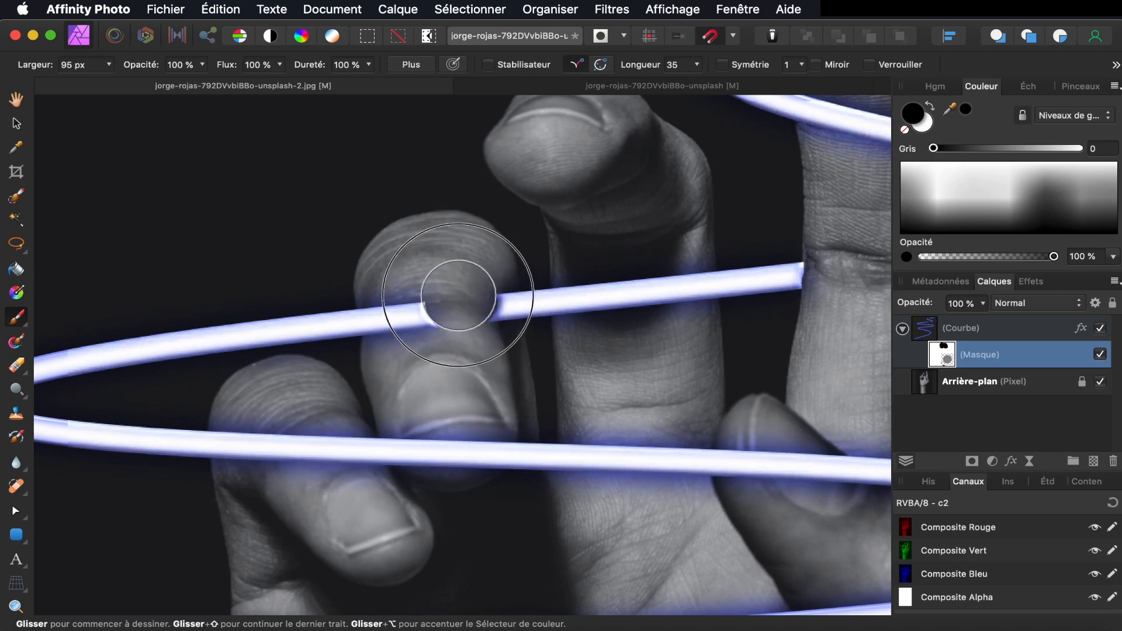
left_click_drag(465, 332, 457, 333)
left_click(464, 291)
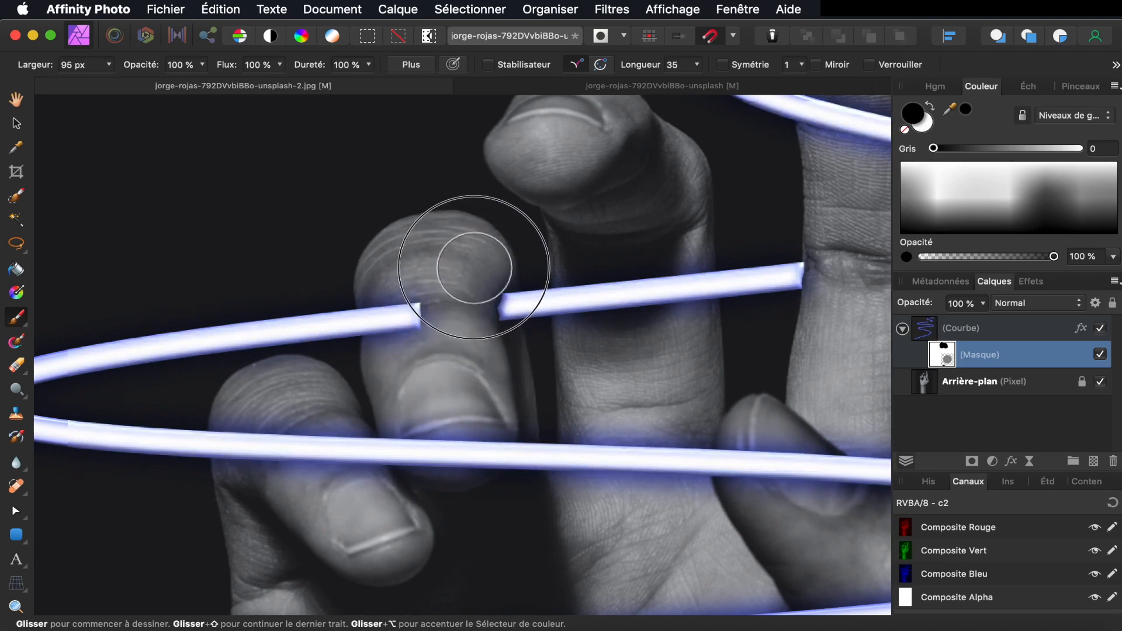
left_click(393, 326)
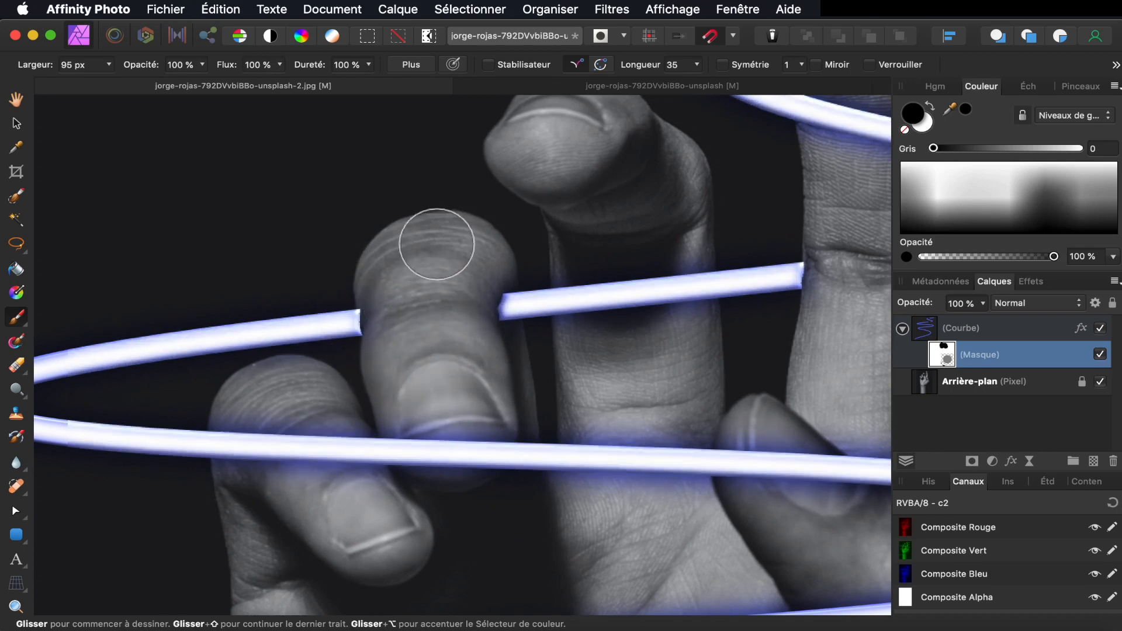
scroll(467, 270, "down", 6)
left_click(314, 275)
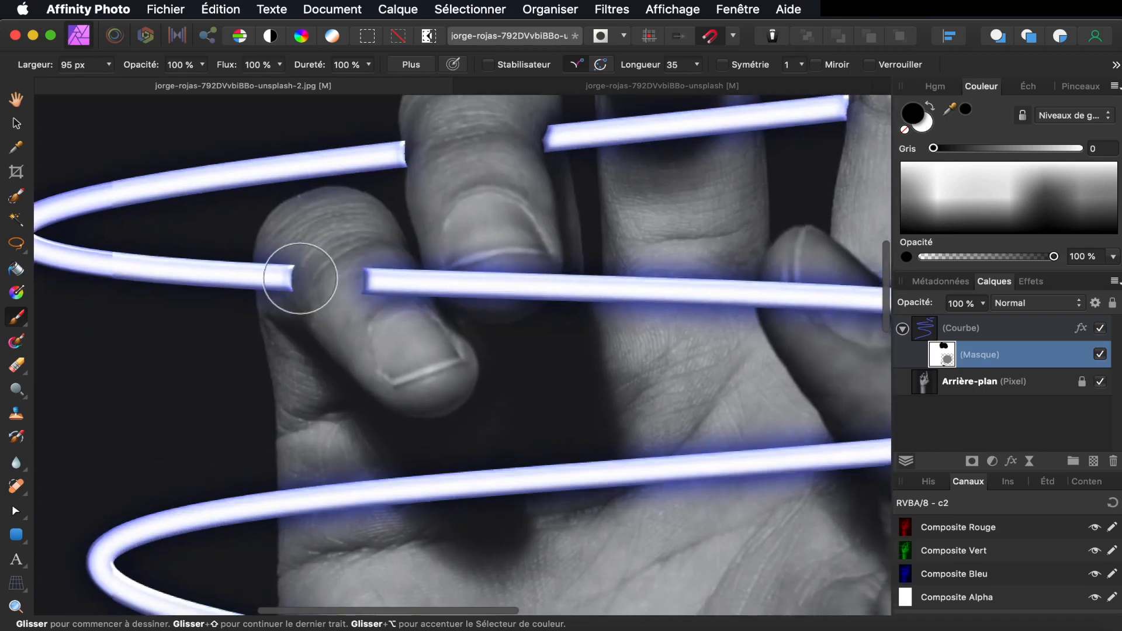
key("super+z")
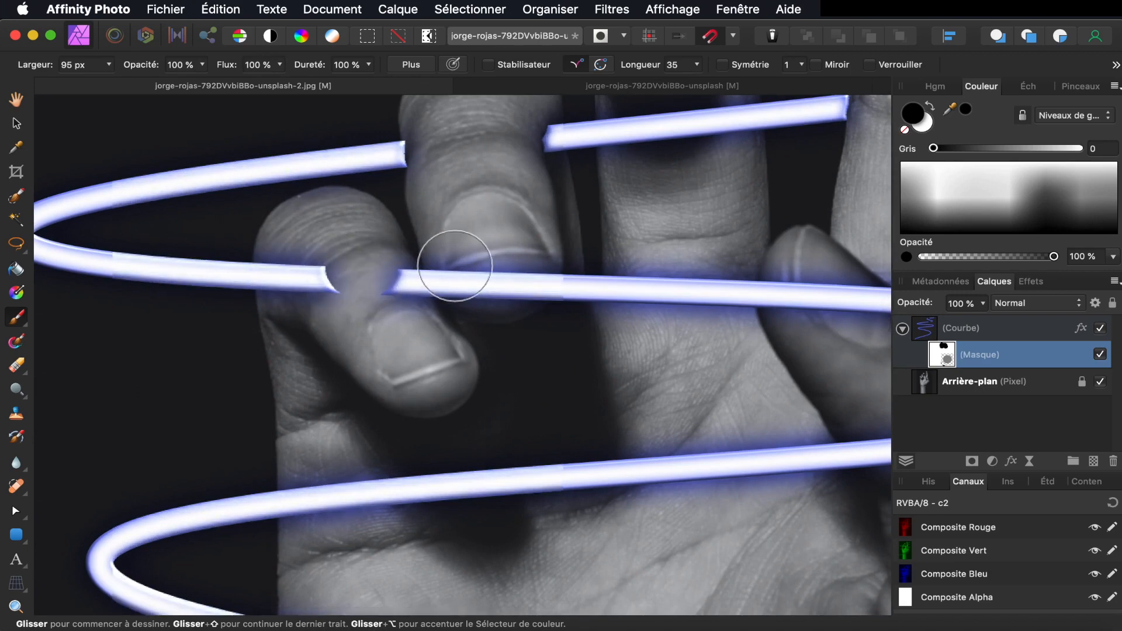
left_click(463, 271)
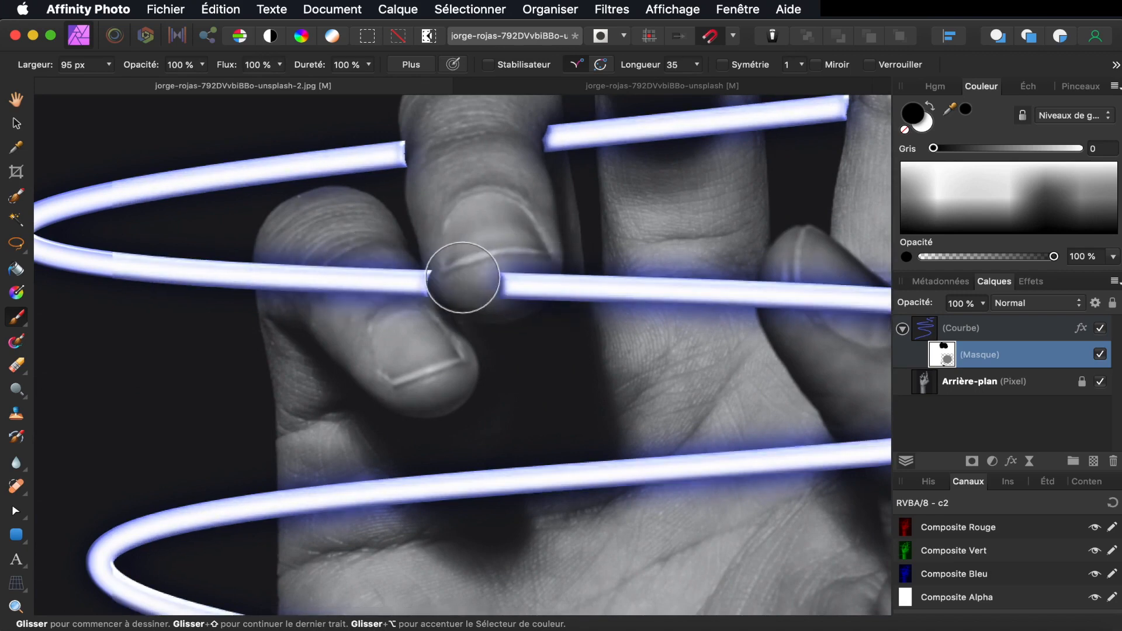
key("super+z")
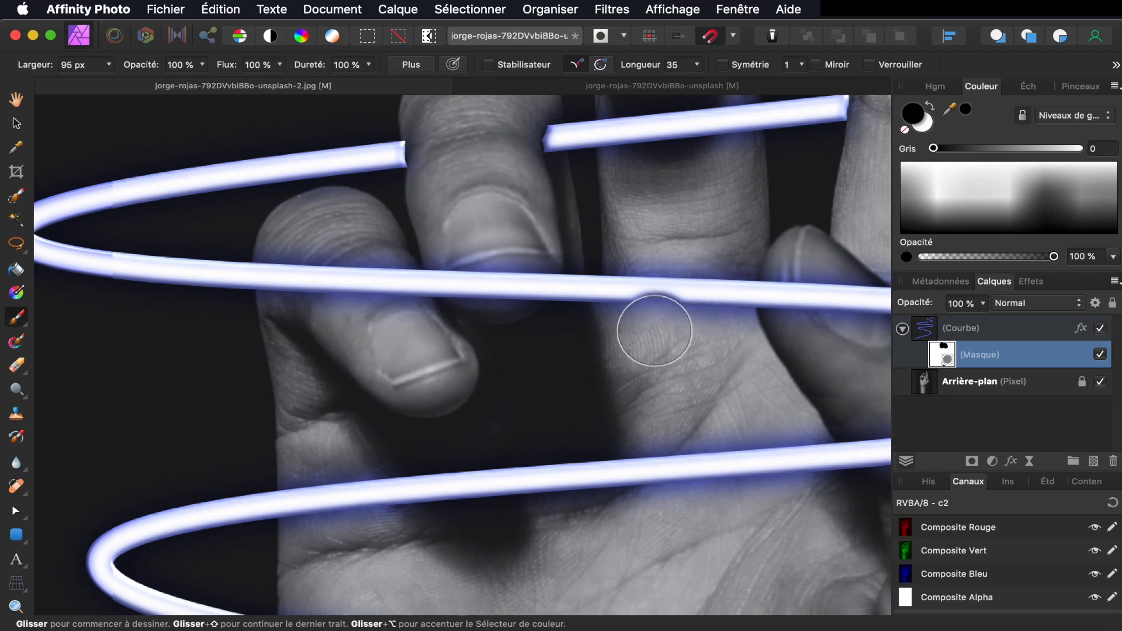
Step: Mask out the neon line over the thumb tip and restore the over-masked part beside the thumb with white
scroll(646, 325, "right", 7)
left_click(661, 317)
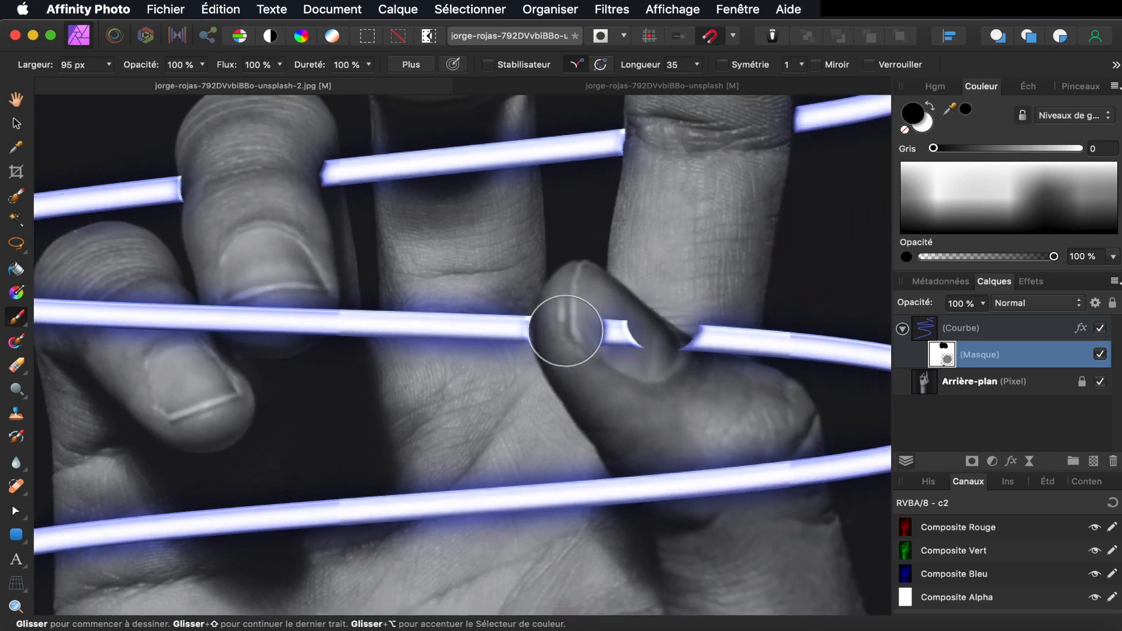
left_click(590, 331)
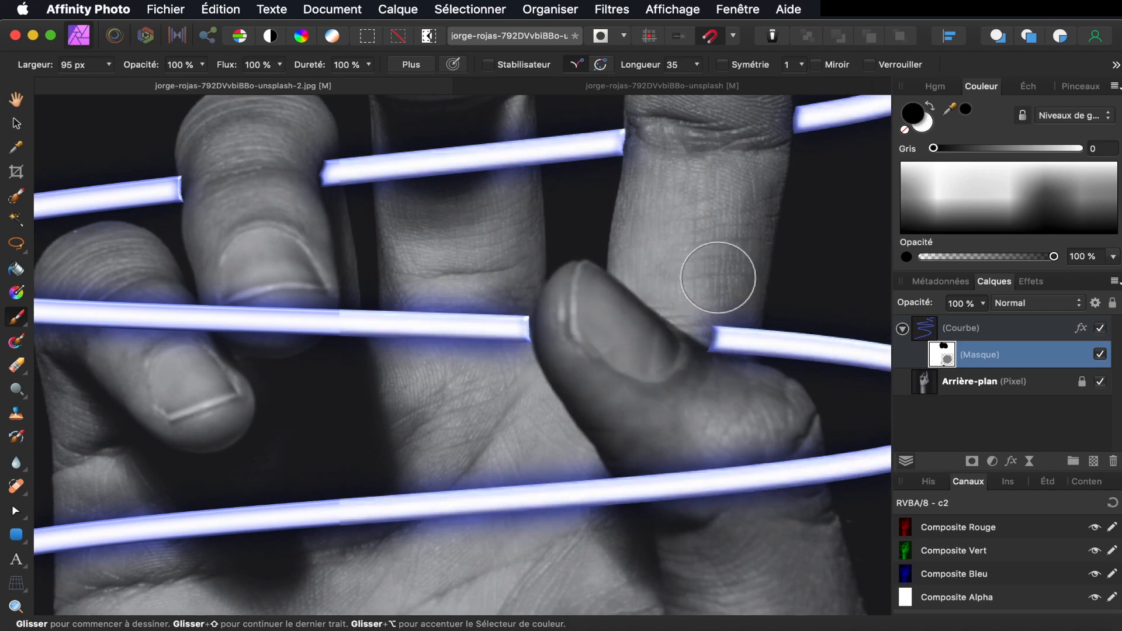
key("x")
mouse_move(726, 306)
left_mouse_down()
mouse_move(718, 316)
mouse_move(702, 300)
mouse_move(721, 317)
left_mouse_up()
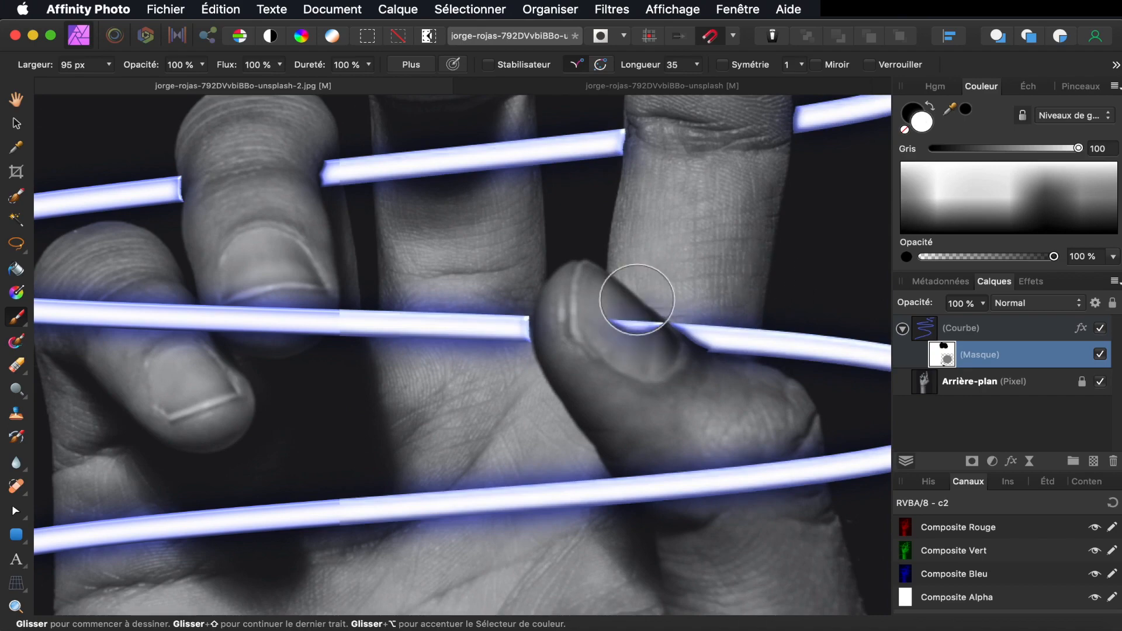
Step: Switch back to black and mask out the lower neon line across the palm, from the hand's outer edge to below the thumb
key("super+0")
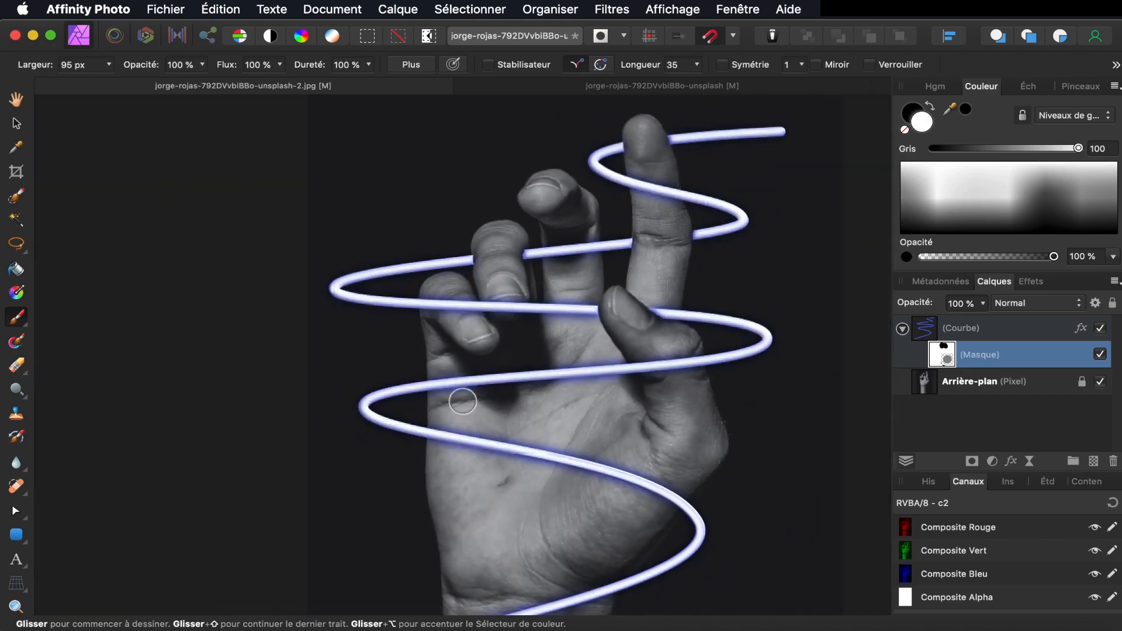
scroll(442, 437, "up", 5)
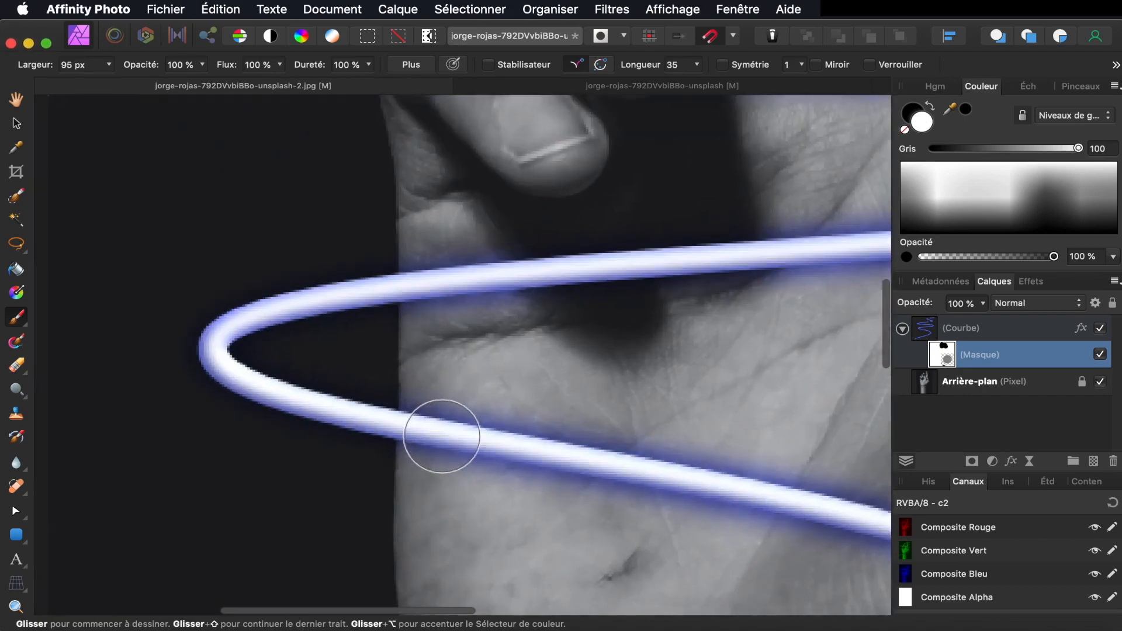
scroll(435, 433, "down", 1)
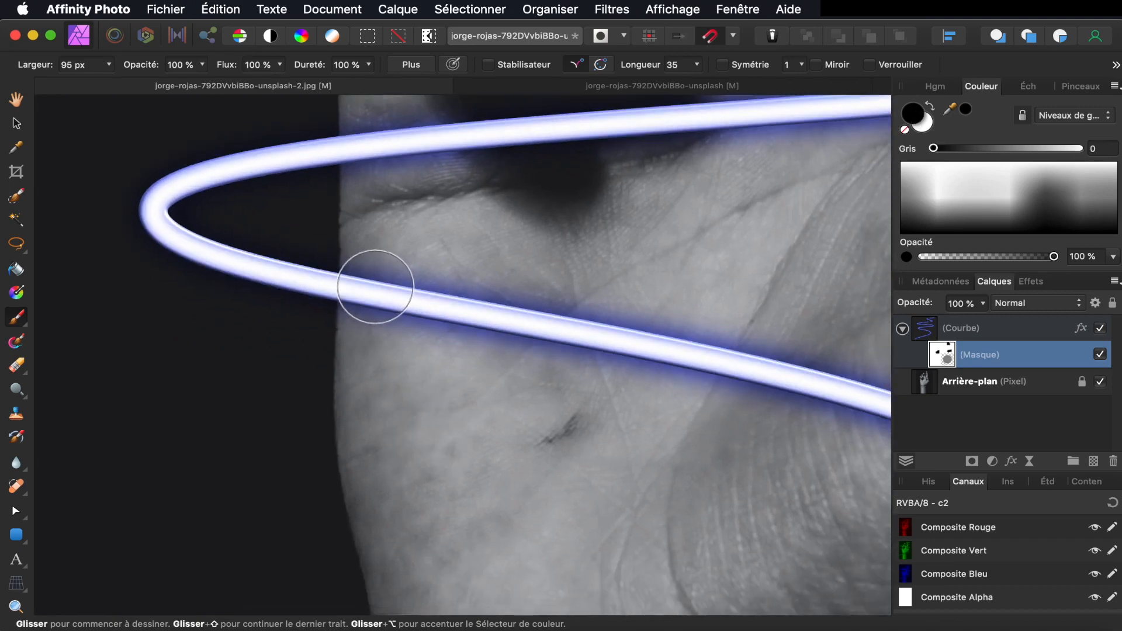
left_click(374, 285)
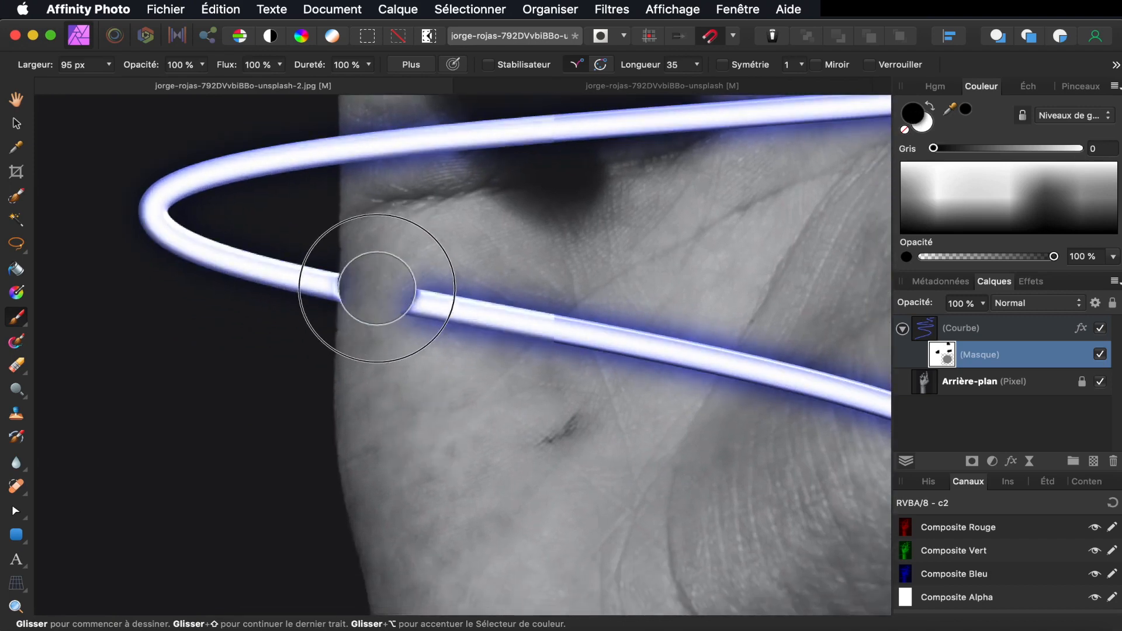
mouse_move(376, 279)
left_mouse_down()
mouse_move(395, 306)
mouse_move(456, 300)
mouse_move(664, 345)
mouse_move(590, 314)
mouse_move(660, 330)
mouse_move(646, 364)
mouse_move(654, 361)
mouse_move(482, 326)
left_mouse_up()
scroll(649, 363, "right", 9)
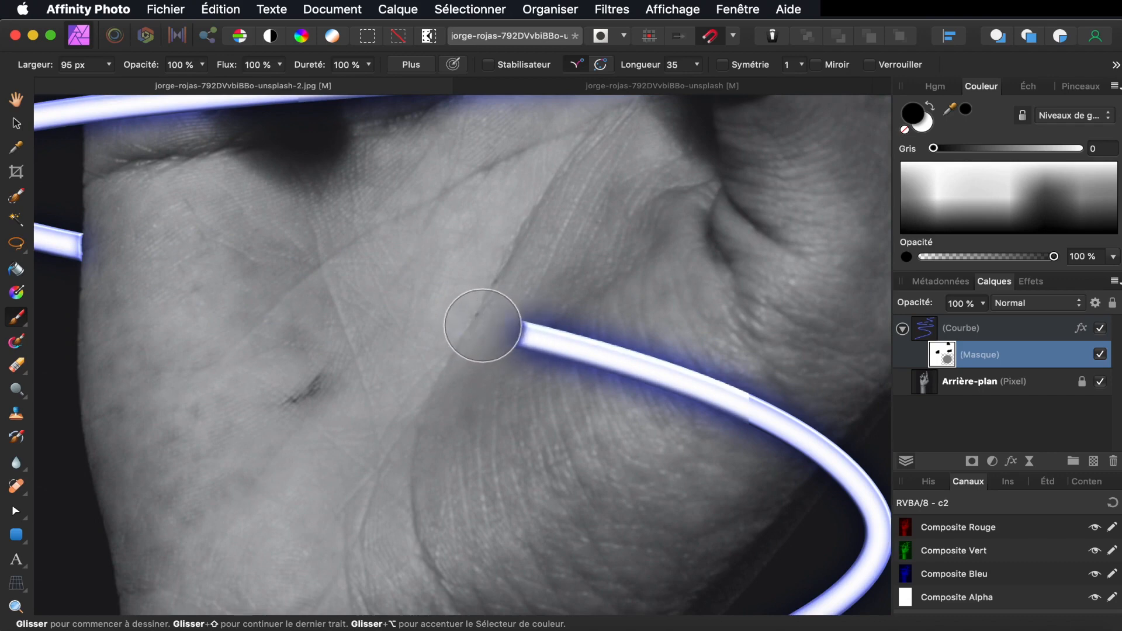
mouse_move(465, 320)
left_mouse_down()
mouse_move(556, 330)
mouse_move(496, 326)
mouse_move(665, 365)
mouse_move(631, 369)
mouse_move(722, 381)
mouse_move(741, 398)
mouse_move(782, 395)
mouse_move(786, 442)
mouse_move(811, 417)
mouse_move(783, 461)
mouse_move(810, 427)
mouse_move(782, 458)
left_mouse_up()
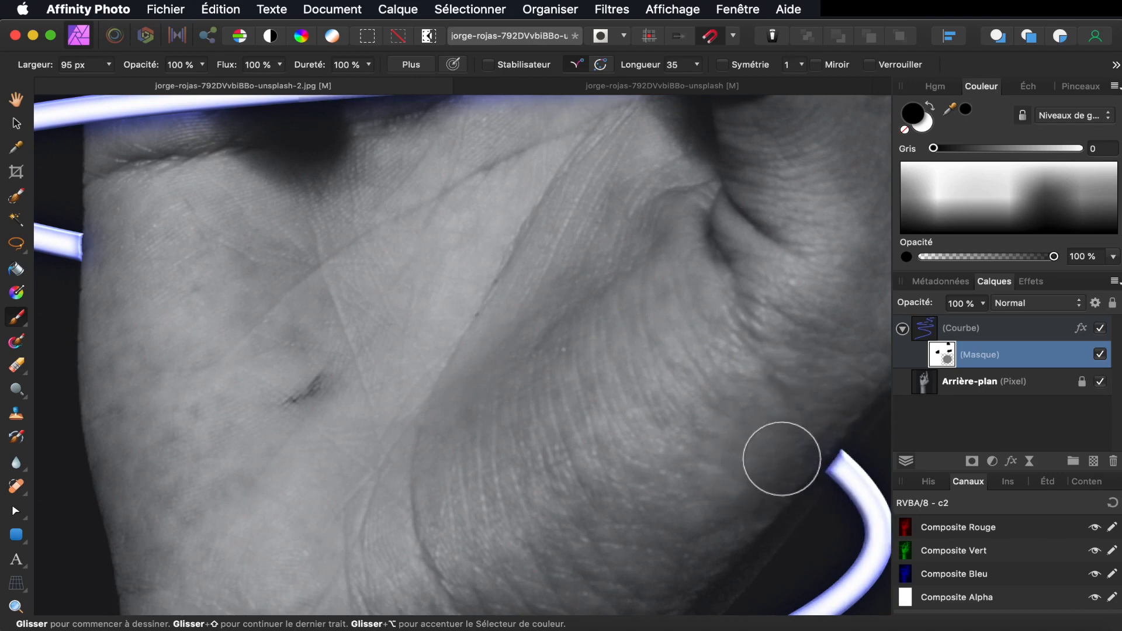
Step: Examine the masked neon line down to the wrist and over the whole hand
scroll(781, 459, "right", 10)
scroll(781, 459, "down", 6)
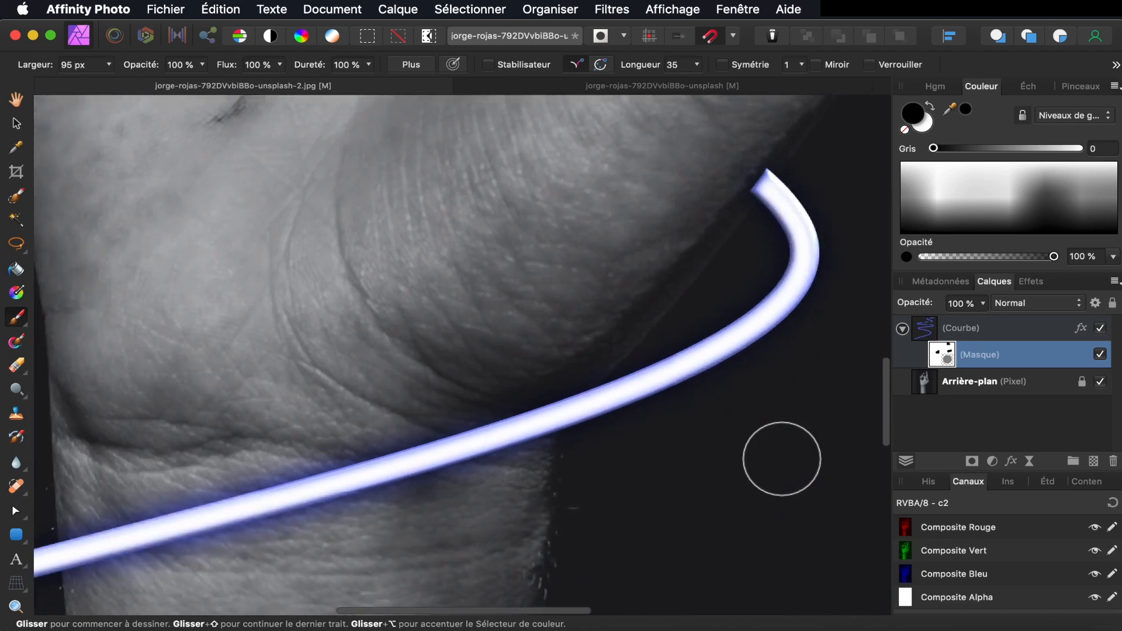
scroll(782, 459, "down", 6)
scroll(782, 459, "left", 5)
scroll(782, 460, "right", 1)
scroll(782, 461, "down", 4)
scroll(782, 462, "down", 10)
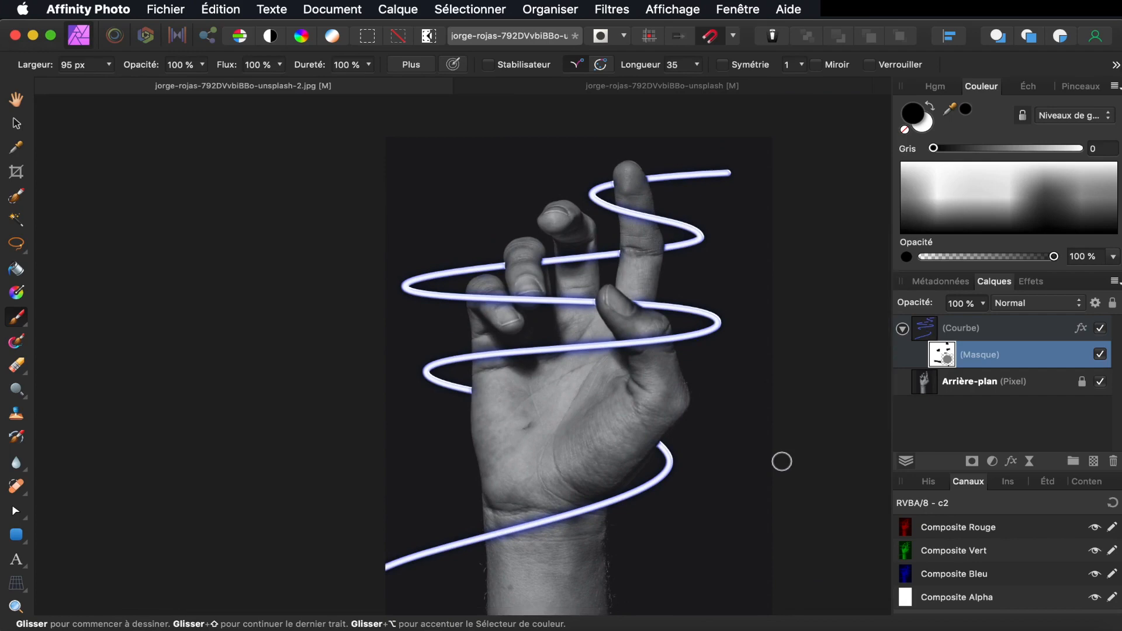
scroll(782, 462, "up", 3)
scroll(782, 462, "down", 5)
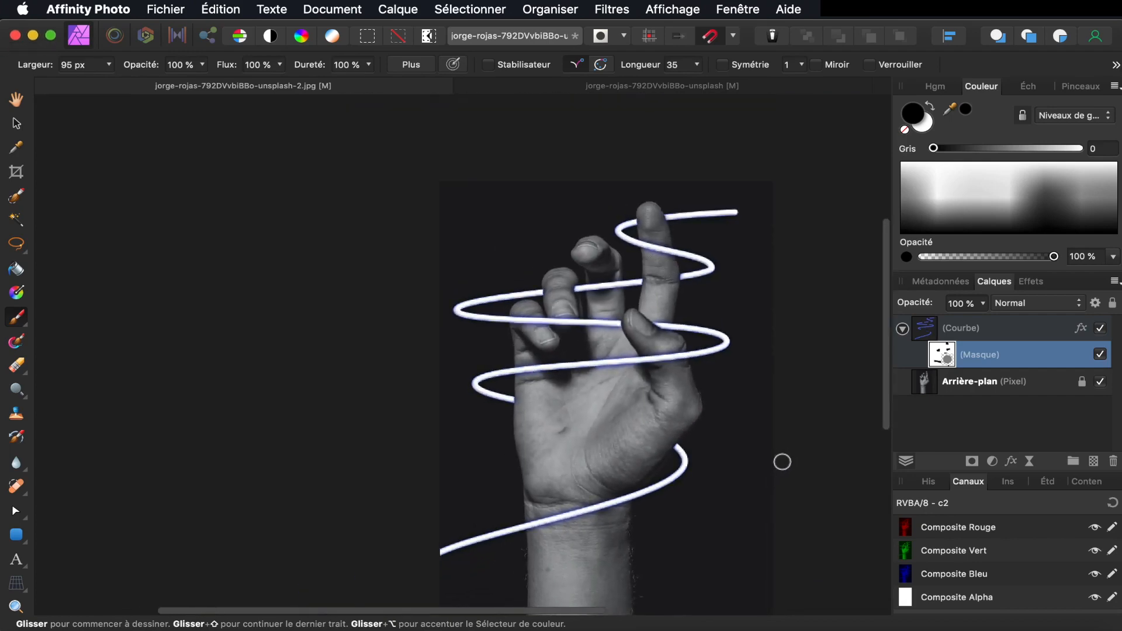
scroll(782, 462, "down", 5)
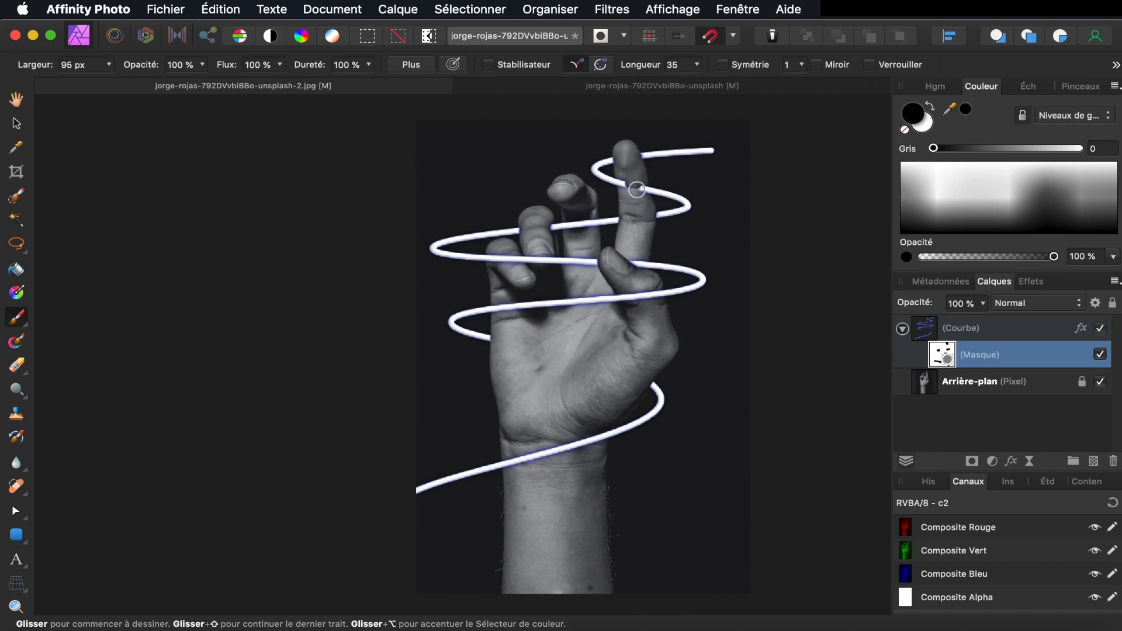
scroll(602, 232, "up", 3)
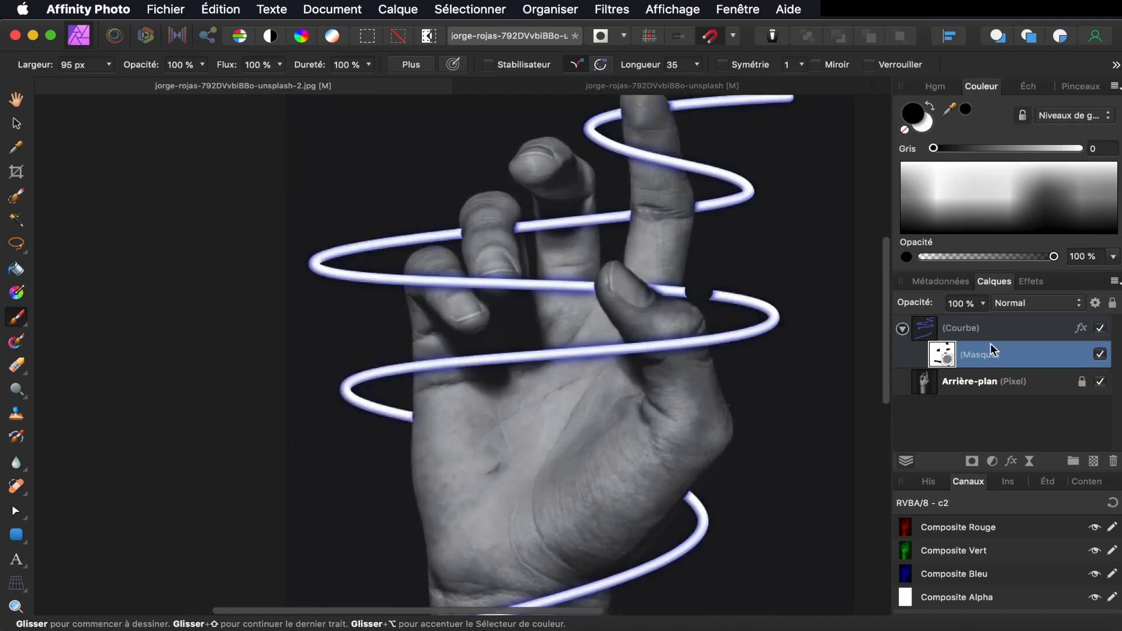
mouse_move(608, 133)
left_mouse_down()
mouse_move(639, 152)
mouse_move(635, 187)
left_mouse_up()
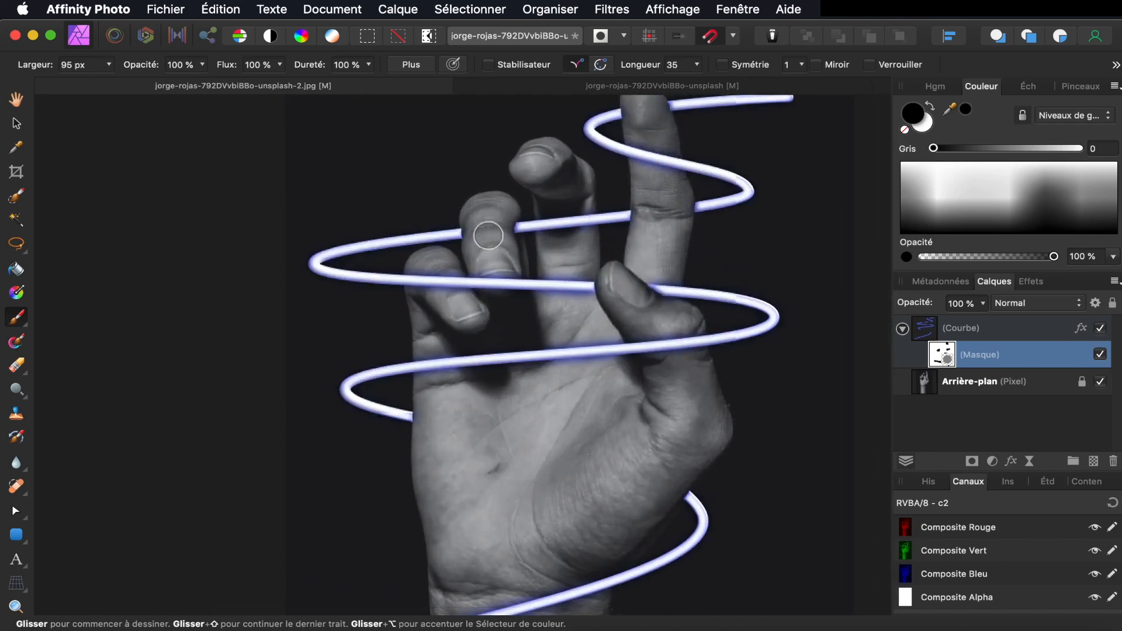
left_click(722, 300)
left_click_drag(639, 141, 656, 160)
key("super+z")
left_click(692, 153)
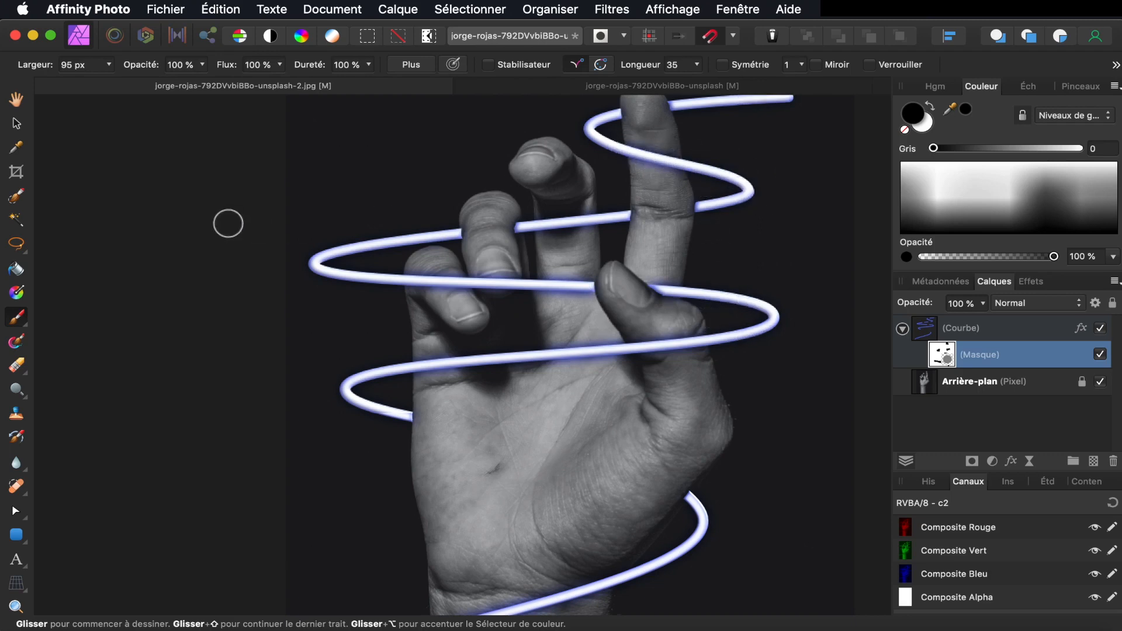
Step: Add a pixel layer named "reflet" above the curve layer and rename the curve layer "neon"
left_click(983, 329)
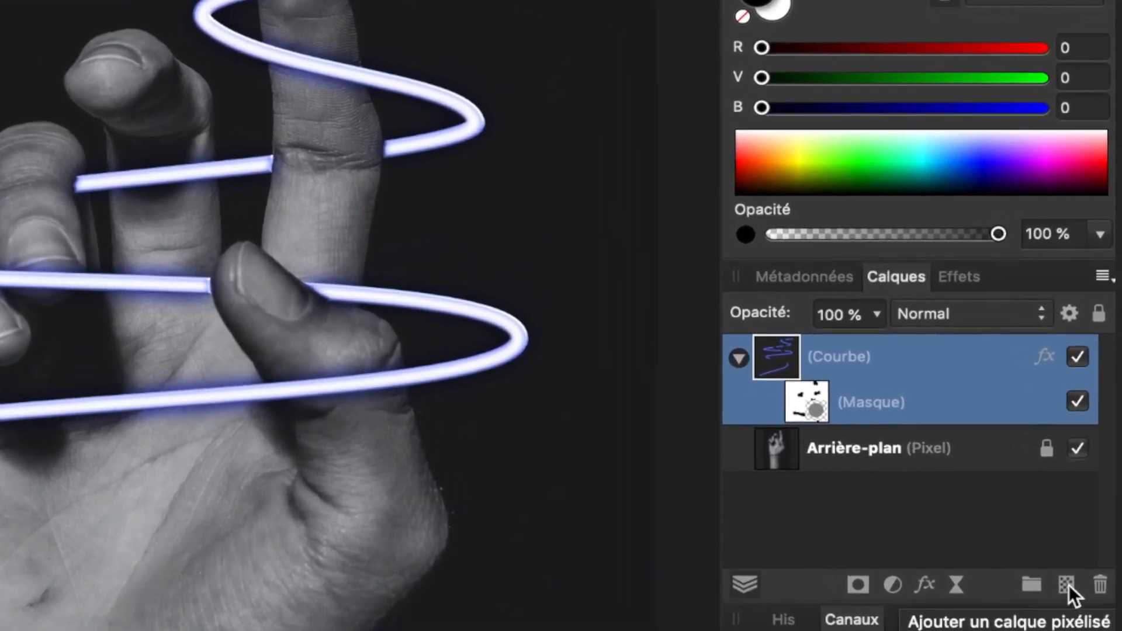
left_click(1068, 586)
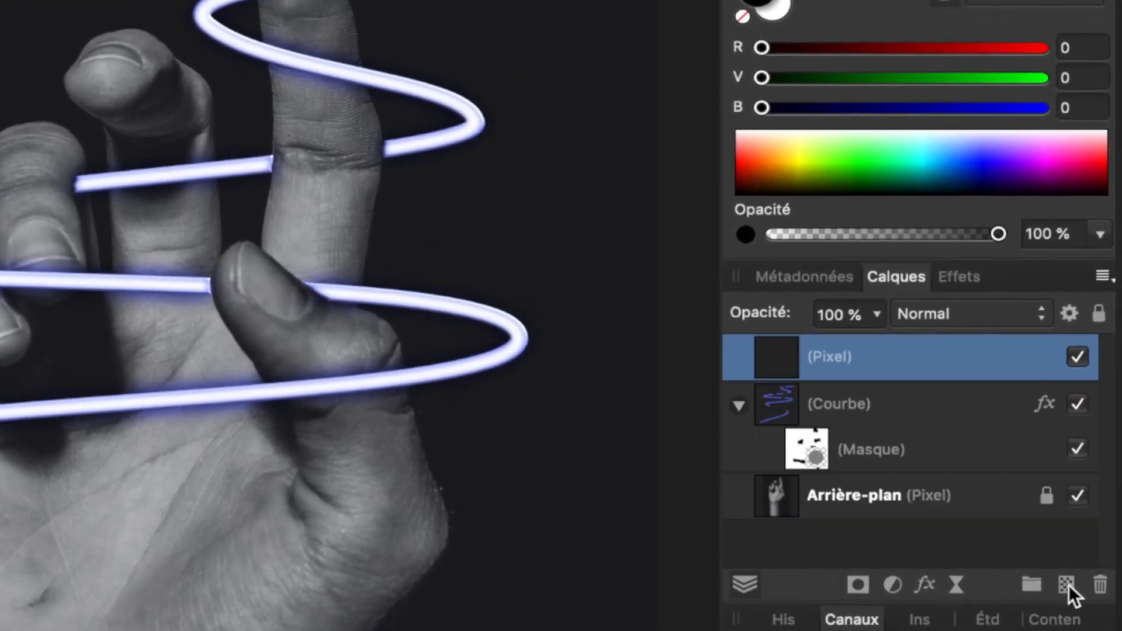
double_click(840, 357)
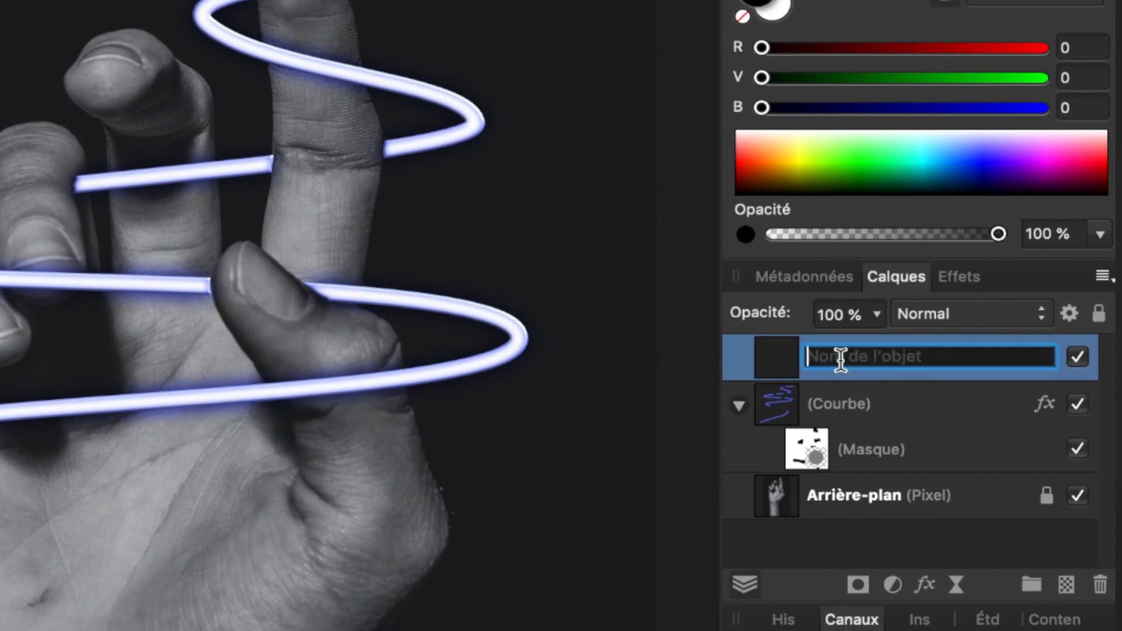
type("refle")
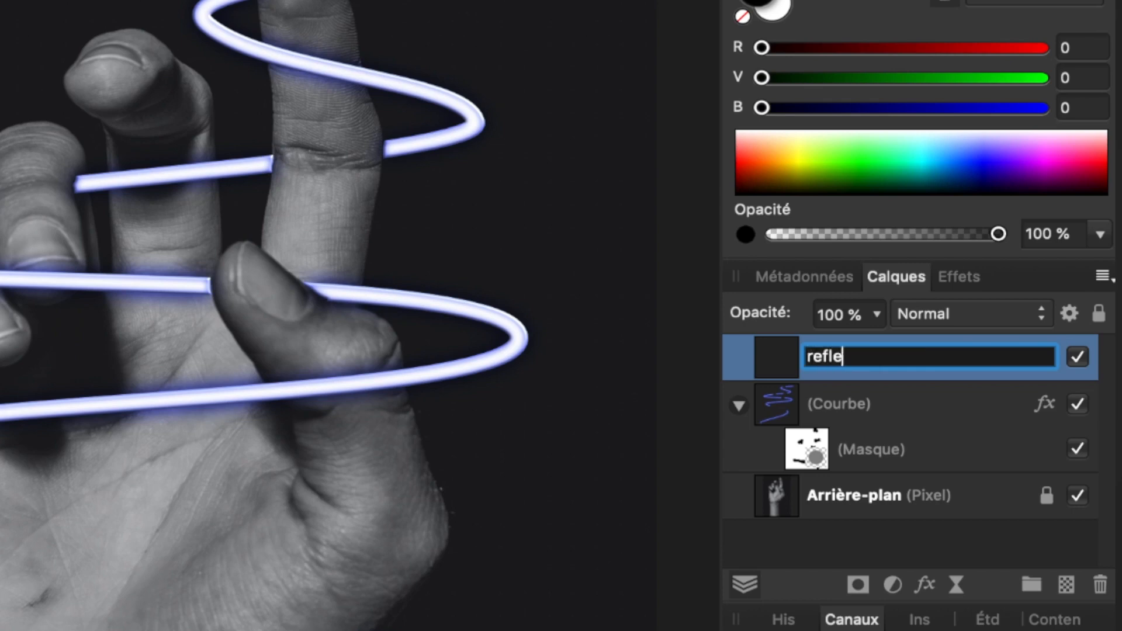
type("t")
key("Return")
double_click(848, 404)
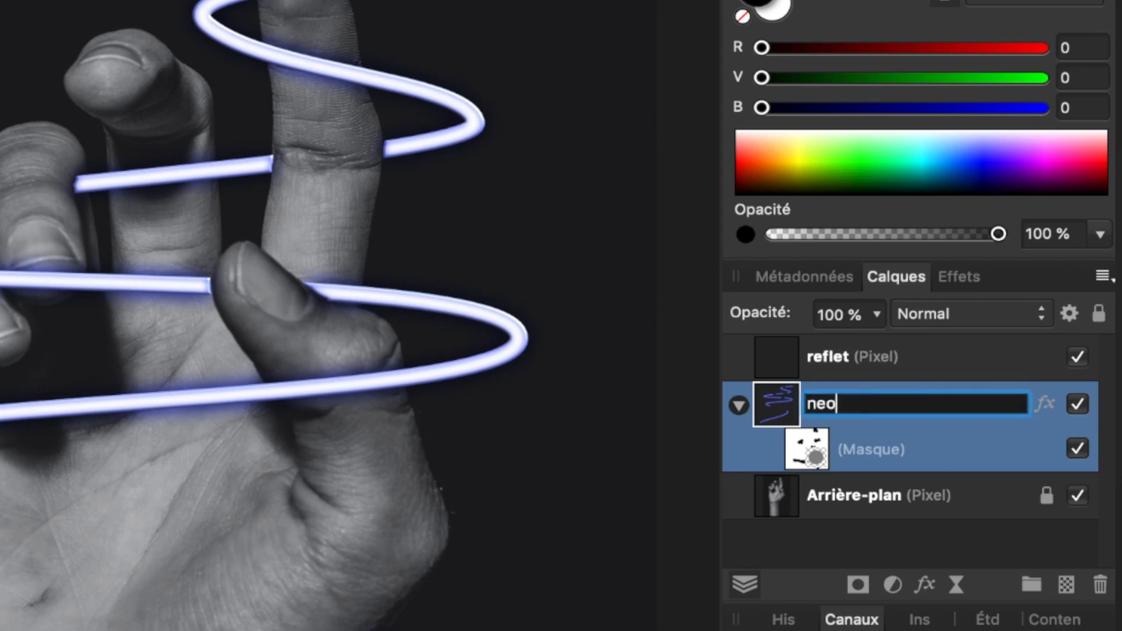
key("Return")
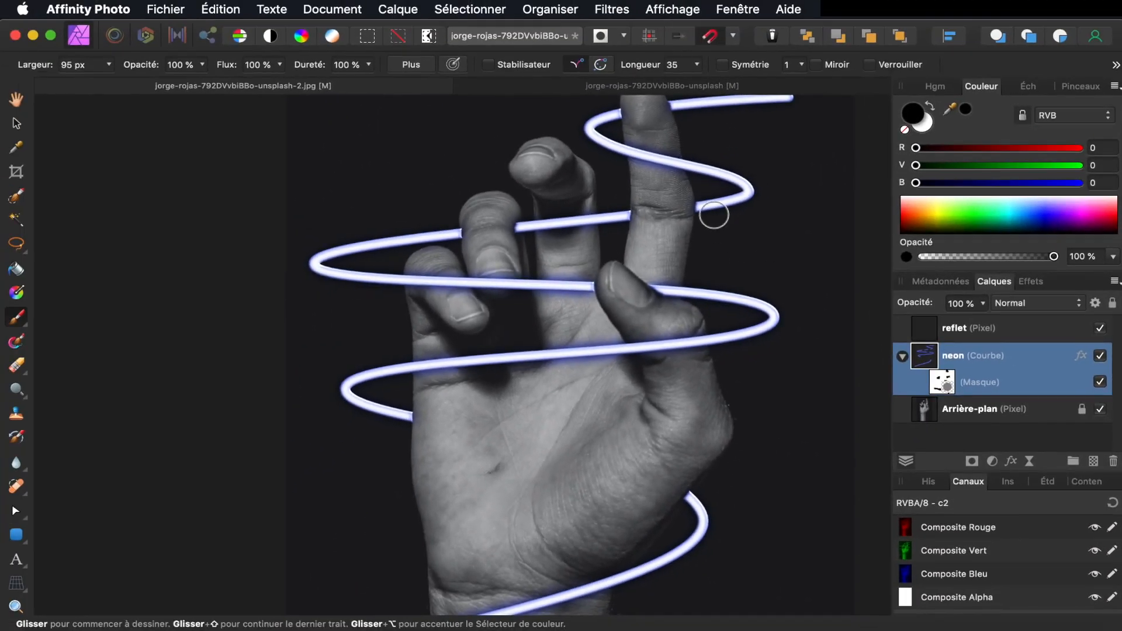
Step: Select the reflet layer and set the brush colour to the neon's blue, RGB 107, 126, 255
scroll(714, 215, "up", 5)
scroll(713, 215, "right", 2)
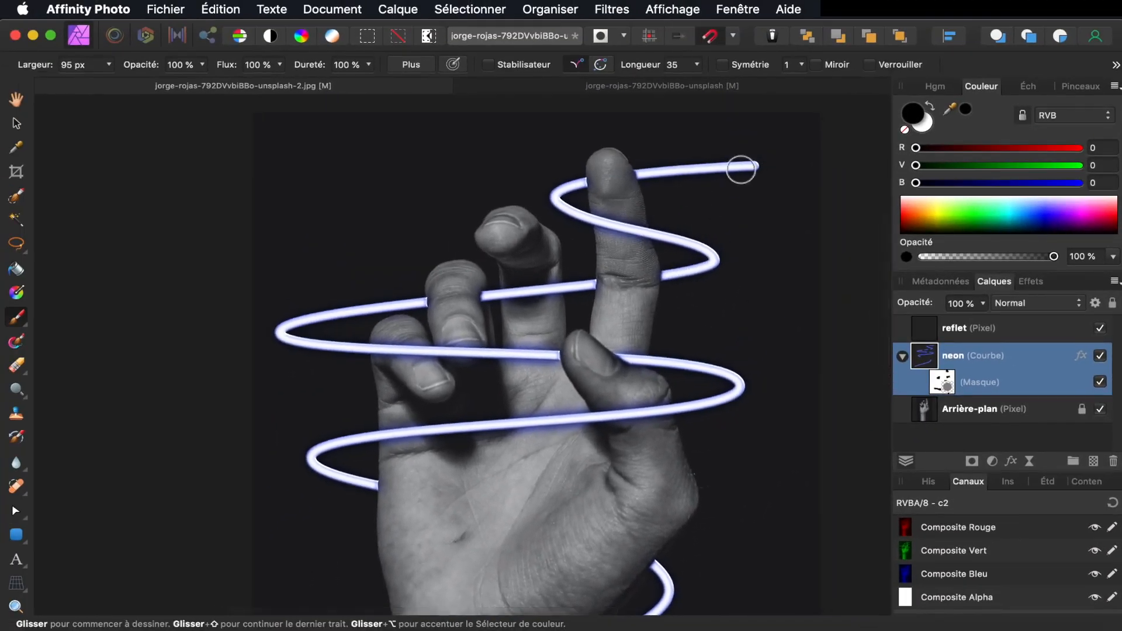
left_click(952, 324)
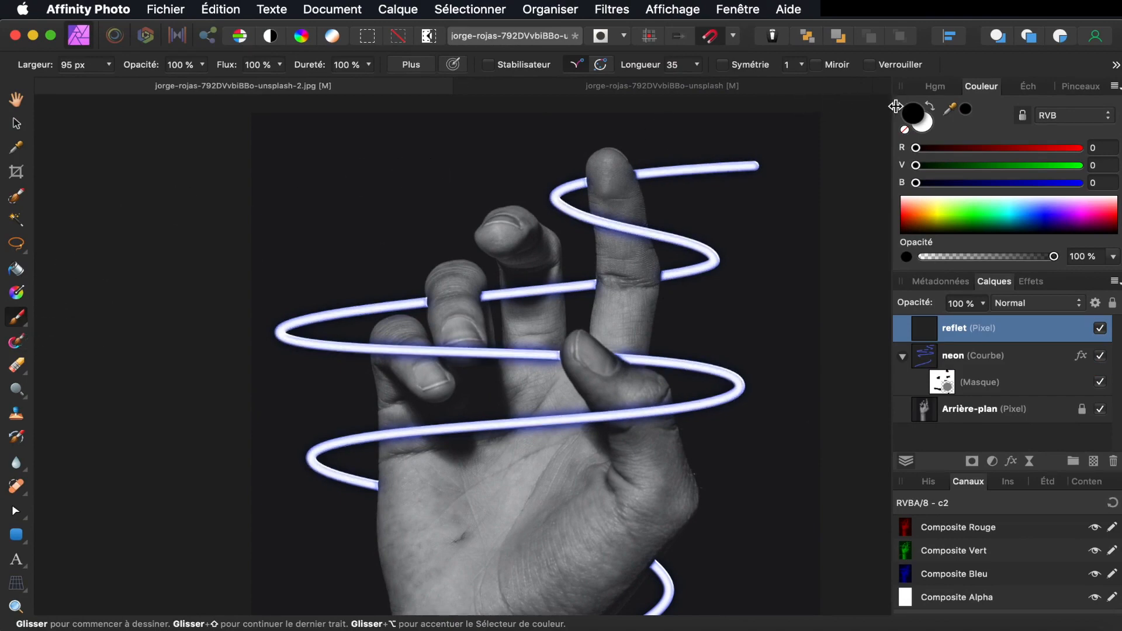
left_click_drag(969, 113, 722, 169)
mouse_move(1042, 215)
left_mouse_down()
mouse_move(1028, 205)
mouse_move(1049, 224)
mouse_move(1043, 212)
left_mouse_up()
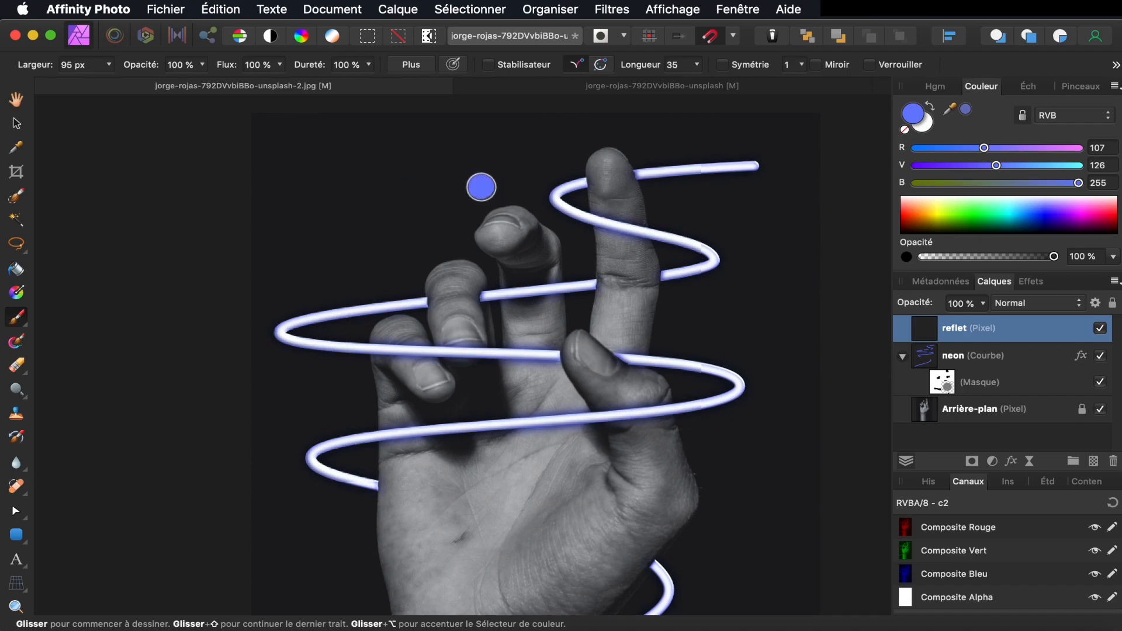
Step: Soften the brush by setting its hardness to 0 % and its flow to 14 %
left_click(368, 64)
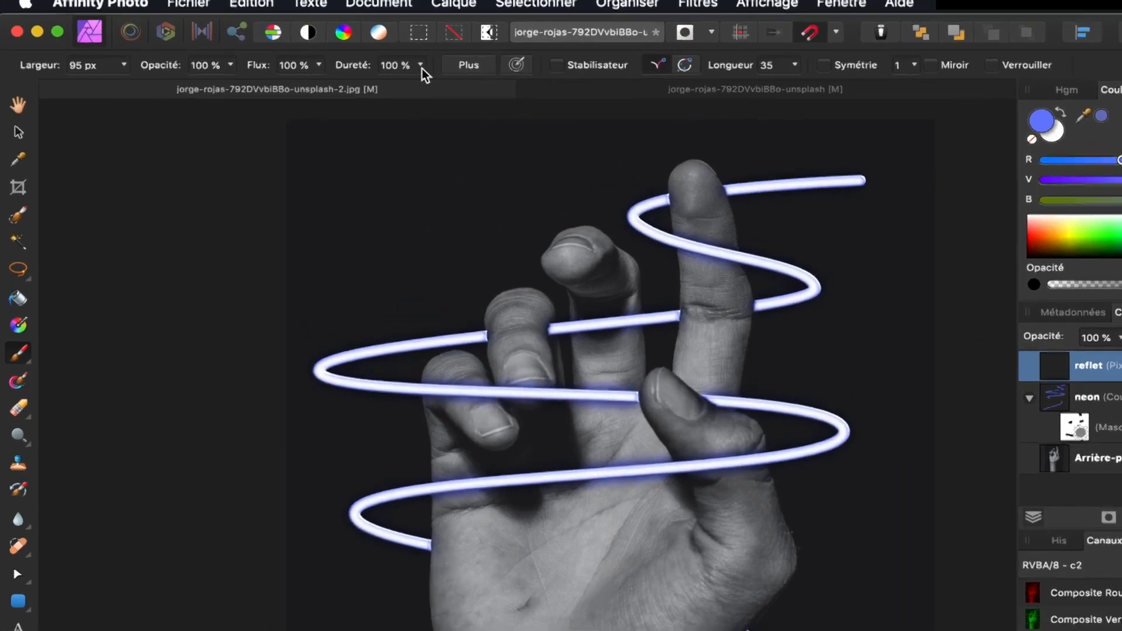
left_click_drag(629, 97, 373, 117)
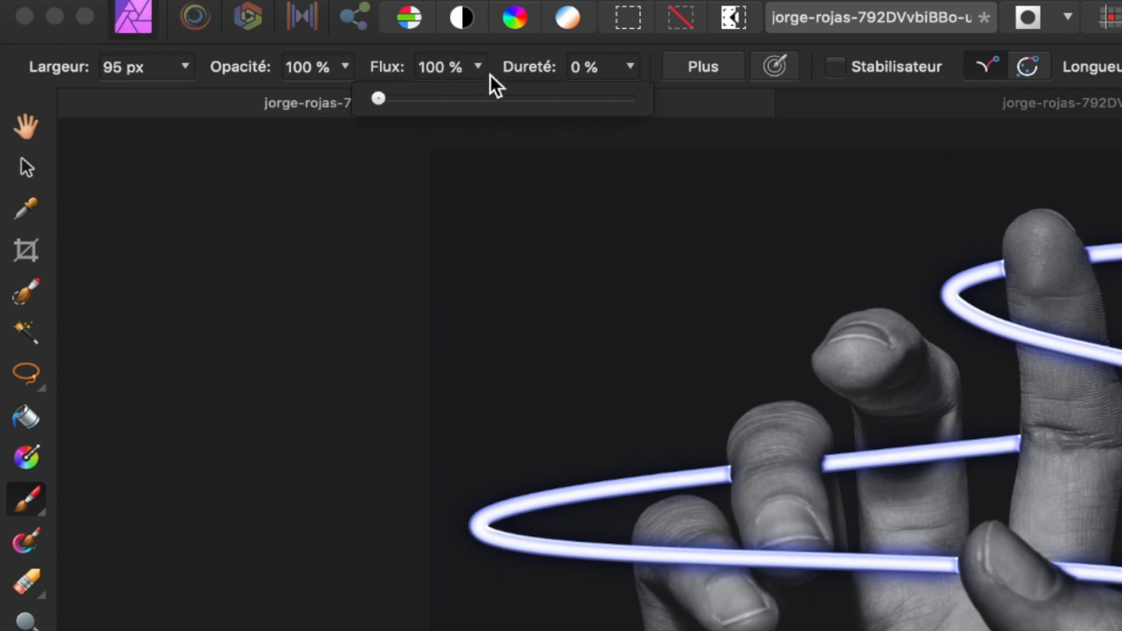
left_click(476, 66)
left_click_drag(473, 100, 364, 103)
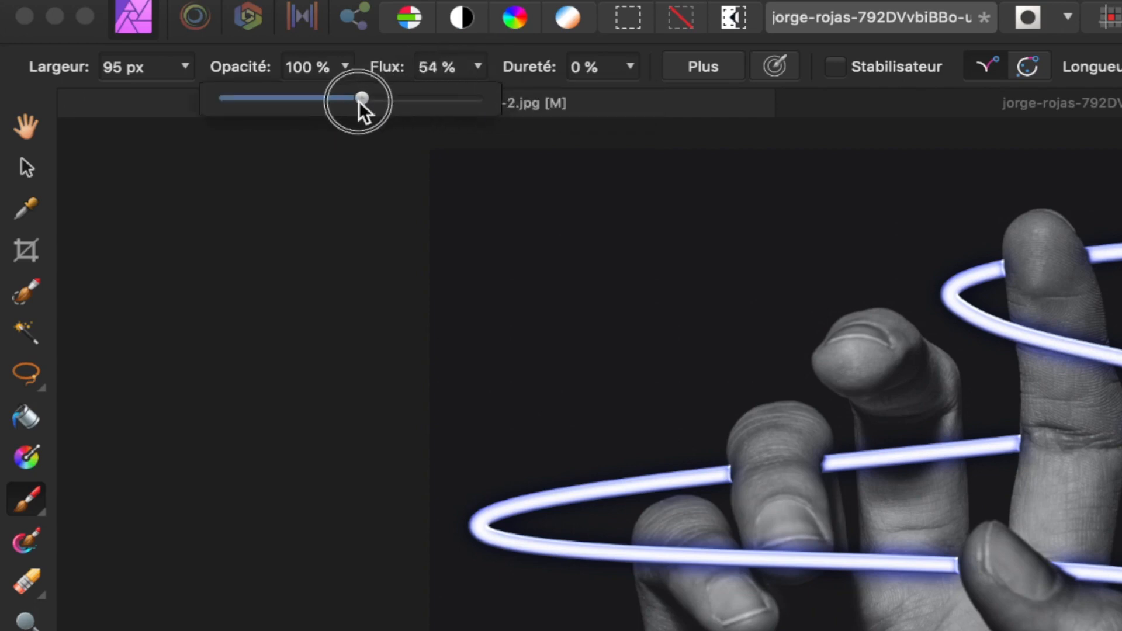
left_click_drag(279, 106, 261, 103)
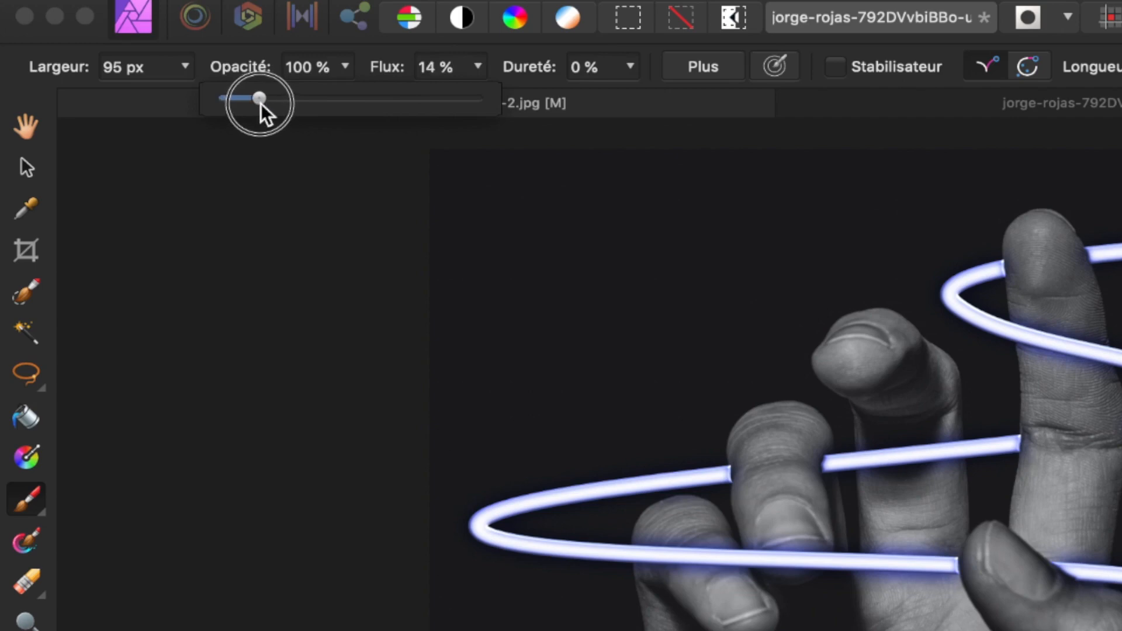
Step: Set the brush opacity to 16 % and its width to 460 px
left_click(345, 69)
left_click_drag(342, 97, 258, 101)
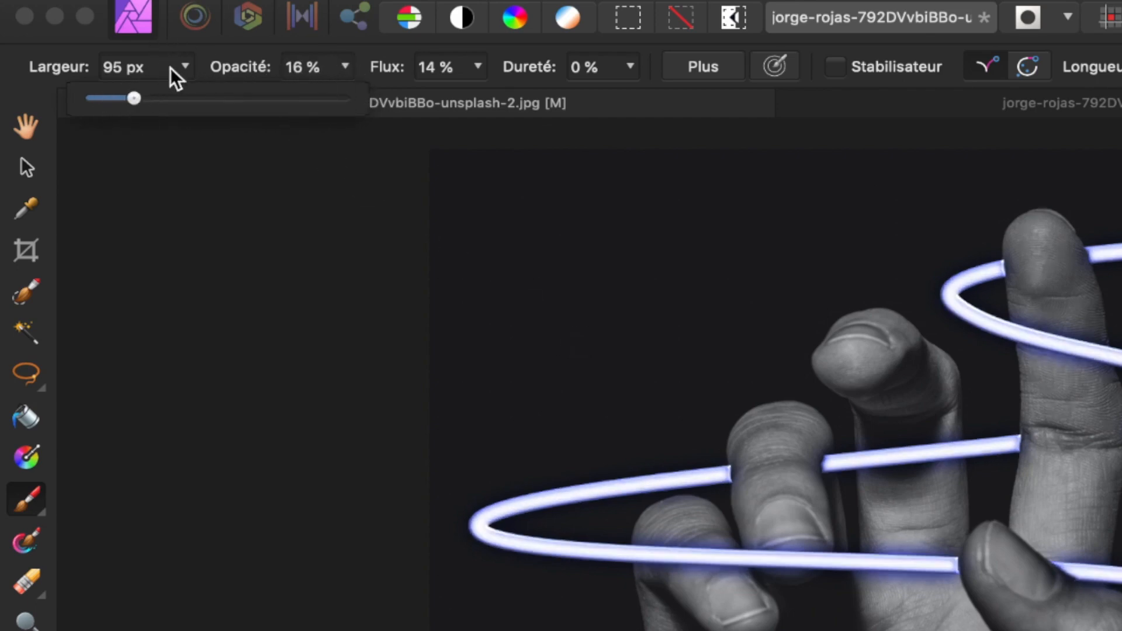
left_click(186, 65)
left_click(182, 97)
left_click_drag(181, 97, 241, 96)
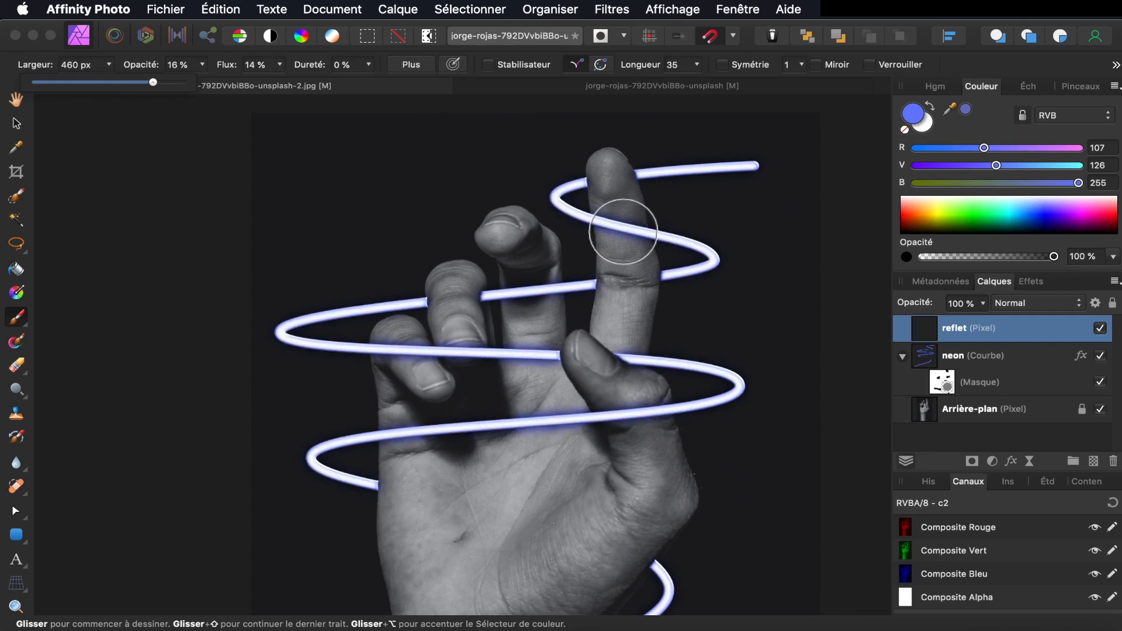
Step: Move the reflet layer below the neon layer and paint soft blue reflections along the neon loops on the fingers and palm
left_click(923, 327)
left_click_drag(923, 328, 910, 390)
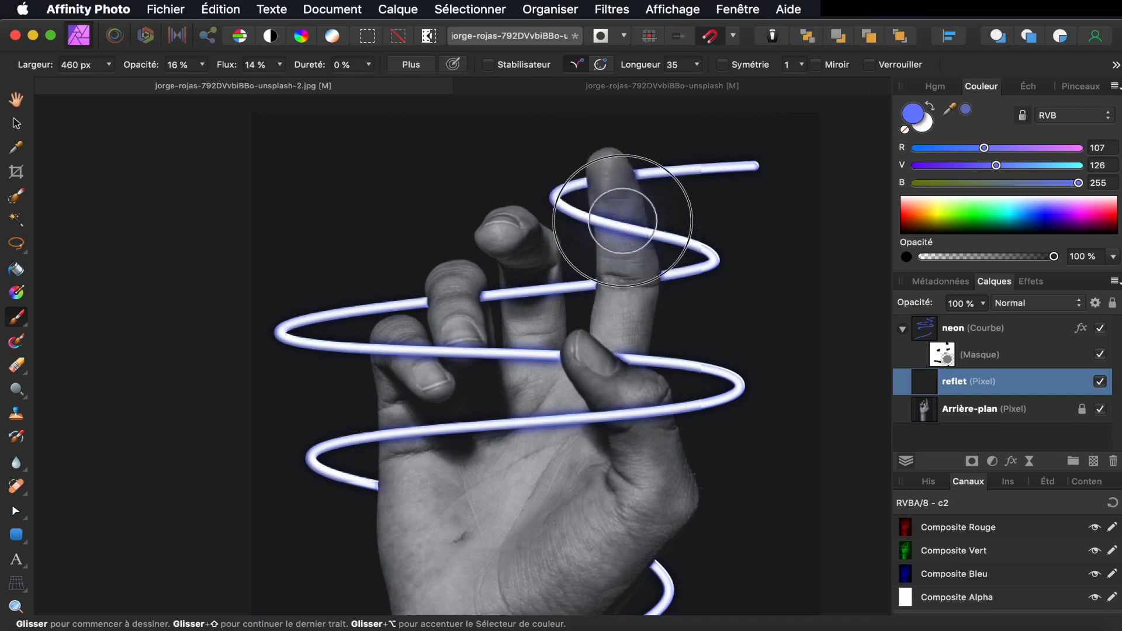
left_click_drag(623, 232, 621, 222)
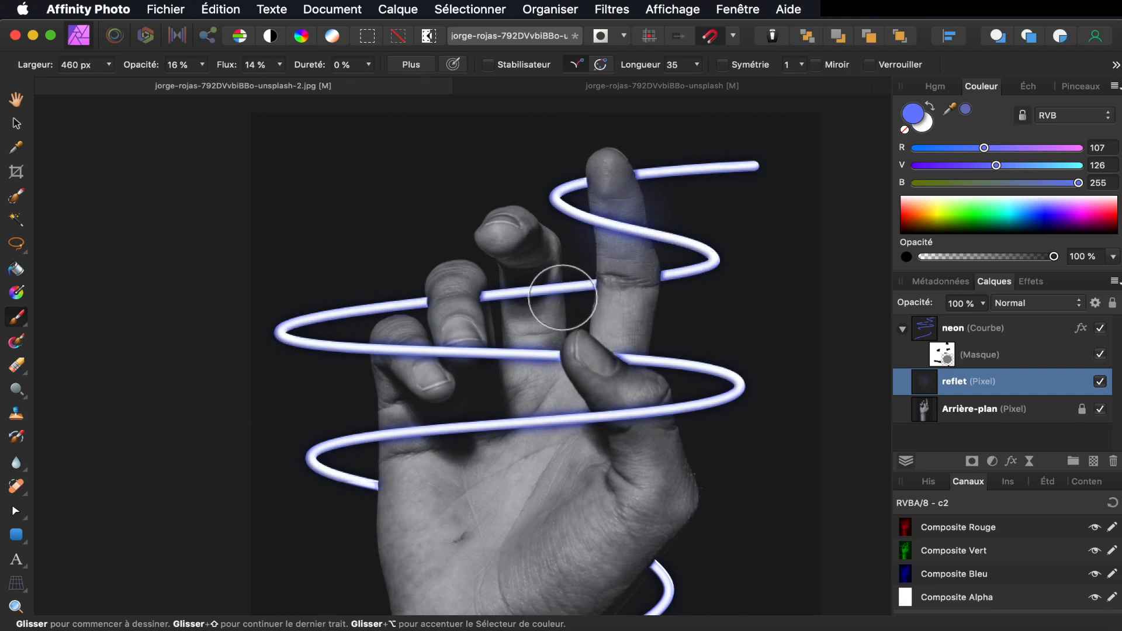
mouse_move(531, 288)
left_mouse_down()
mouse_move(526, 261)
mouse_move(532, 336)
mouse_move(521, 263)
mouse_move(516, 294)
left_mouse_up()
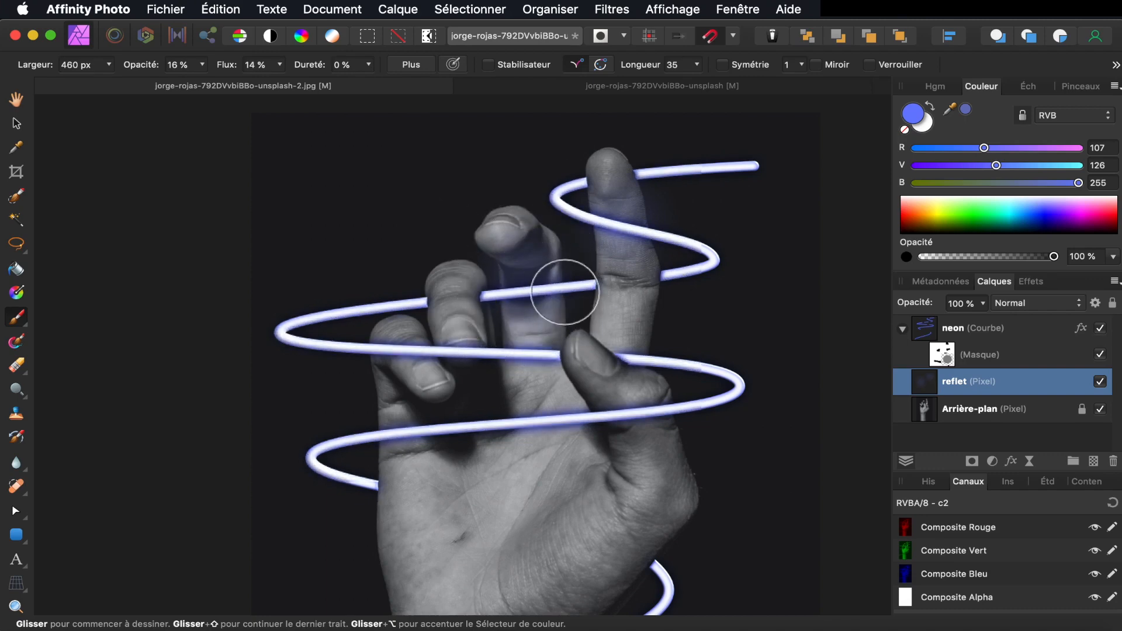
mouse_move(413, 363)
left_mouse_down()
mouse_move(434, 382)
mouse_move(403, 342)
mouse_move(423, 369)
mouse_move(404, 351)
mouse_move(422, 361)
mouse_move(427, 329)
mouse_move(441, 331)
mouse_move(438, 363)
mouse_move(422, 345)
mouse_move(398, 343)
mouse_move(437, 381)
mouse_move(430, 375)
mouse_move(543, 358)
mouse_move(510, 364)
mouse_move(534, 365)
mouse_move(524, 362)
mouse_move(537, 349)
mouse_move(522, 352)
mouse_move(550, 378)
mouse_move(532, 355)
mouse_move(520, 371)
mouse_move(542, 387)
mouse_move(602, 399)
mouse_move(584, 360)
mouse_move(598, 358)
mouse_move(674, 386)
mouse_move(658, 404)
mouse_move(653, 382)
mouse_move(666, 399)
mouse_move(642, 366)
mouse_move(704, 435)
mouse_move(656, 381)
mouse_move(694, 426)
mouse_move(624, 414)
mouse_move(642, 420)
mouse_move(579, 434)
mouse_move(648, 419)
mouse_move(642, 406)
mouse_move(585, 433)
mouse_move(520, 426)
mouse_move(572, 427)
mouse_move(570, 438)
mouse_move(571, 426)
mouse_move(503, 431)
mouse_move(571, 439)
mouse_move(466, 430)
mouse_move(550, 419)
mouse_move(409, 431)
mouse_move(440, 427)
mouse_move(440, 408)
mouse_move(426, 429)
mouse_move(401, 430)
mouse_move(430, 401)
mouse_move(446, 426)
mouse_move(446, 363)
mouse_move(438, 412)
mouse_move(574, 446)
left_mouse_up()
Step: Paint a soft blue reflection on the reflet layer along the neon line crossing the wrist
scroll(577, 440, "down", 8)
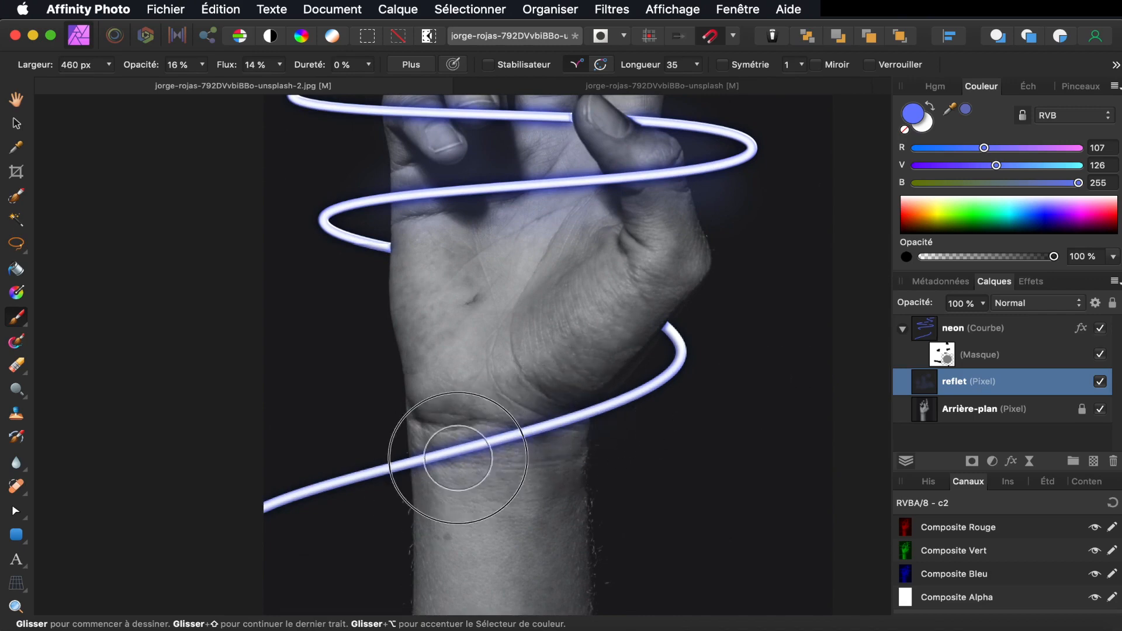
mouse_move(411, 480)
left_mouse_down()
mouse_move(606, 419)
mouse_move(377, 501)
mouse_move(473, 448)
mouse_move(663, 404)
mouse_move(404, 485)
mouse_move(397, 468)
mouse_move(607, 415)
mouse_move(447, 460)
mouse_move(607, 455)
mouse_move(459, 479)
mouse_move(525, 440)
mouse_move(415, 475)
mouse_move(643, 391)
left_mouse_up()
scroll(689, 471, "down", 5)
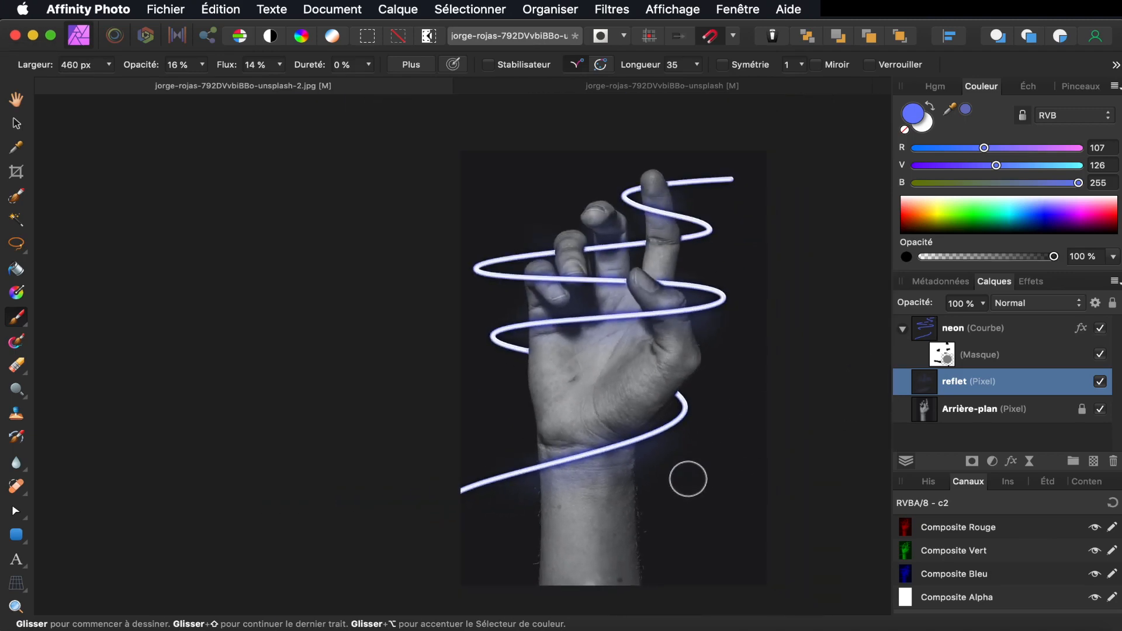
scroll(688, 479, "up", 3)
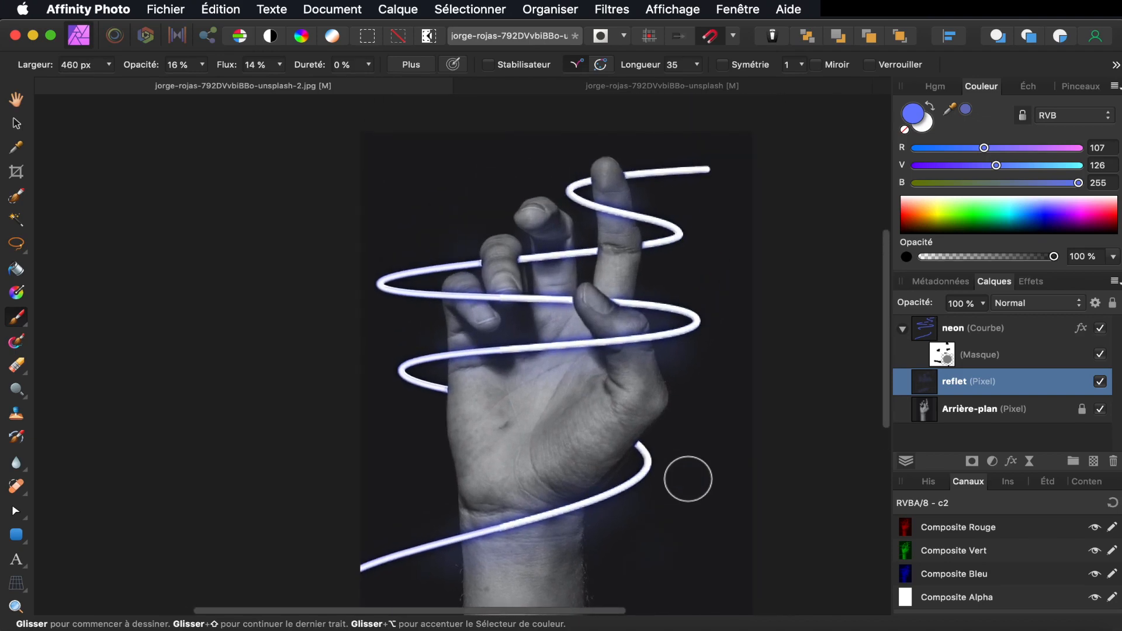
Step: Try out the opacity of the reflet layer, ending at 100 %
left_click(983, 305)
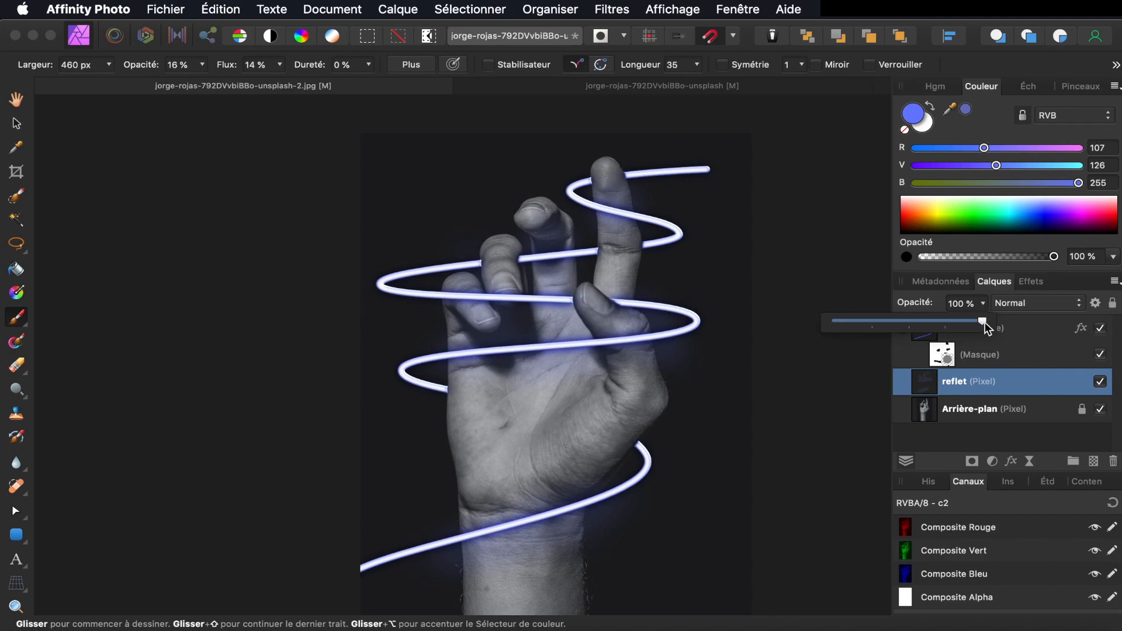
mouse_move(981, 321)
left_mouse_down()
mouse_move(909, 330)
mouse_move(1003, 325)
mouse_move(993, 328)
left_mouse_up()
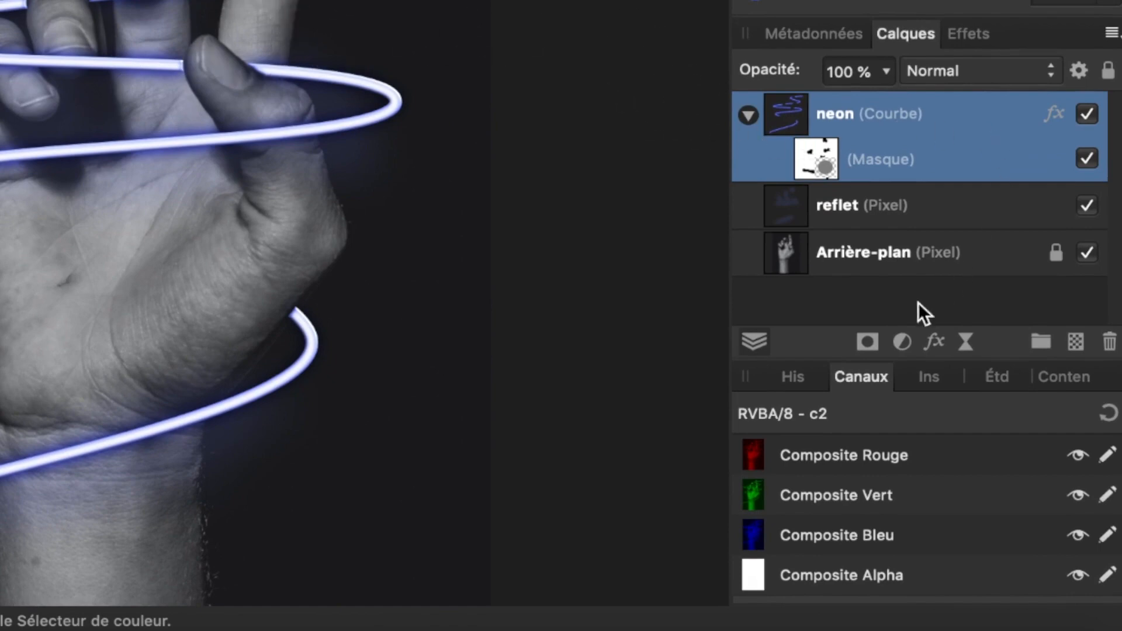
Step: Add a TSI adjustment above the neon layer with a hue shift of -132,2° and a saturation shift of 37 %
left_click(903, 345)
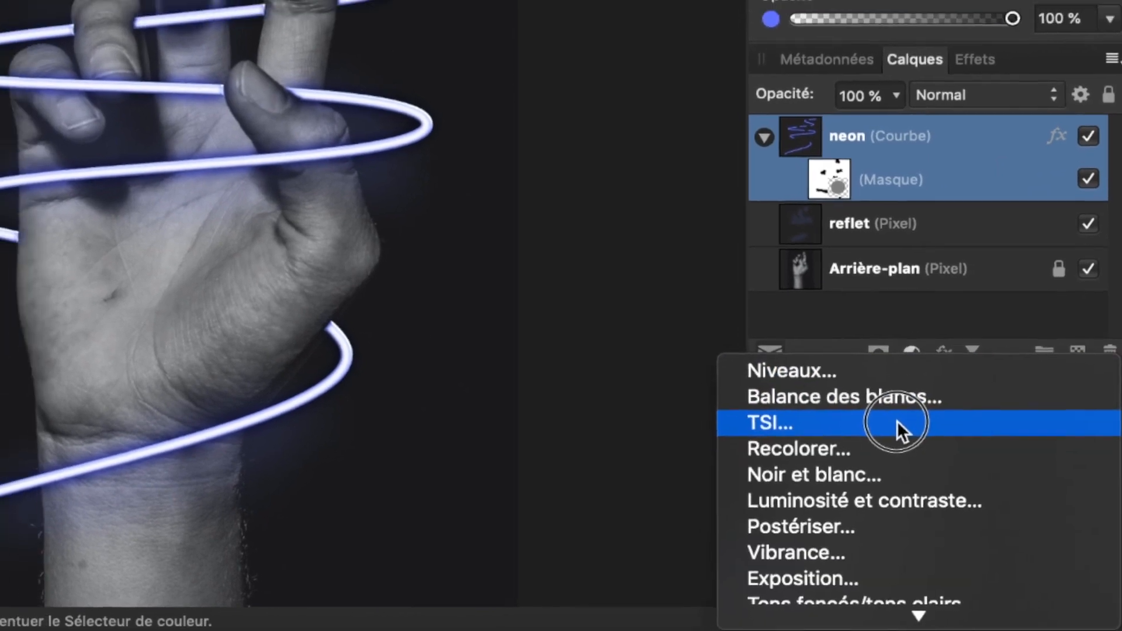
left_click(895, 419)
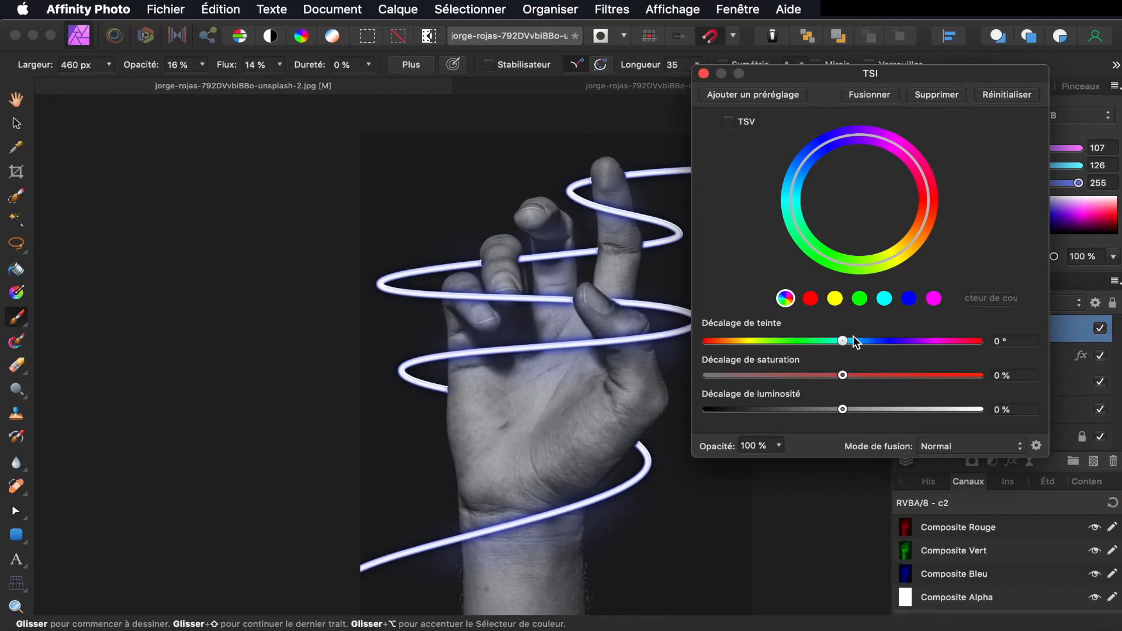
left_click_drag(842, 341, 748, 346)
left_click_drag(843, 377, 893, 374)
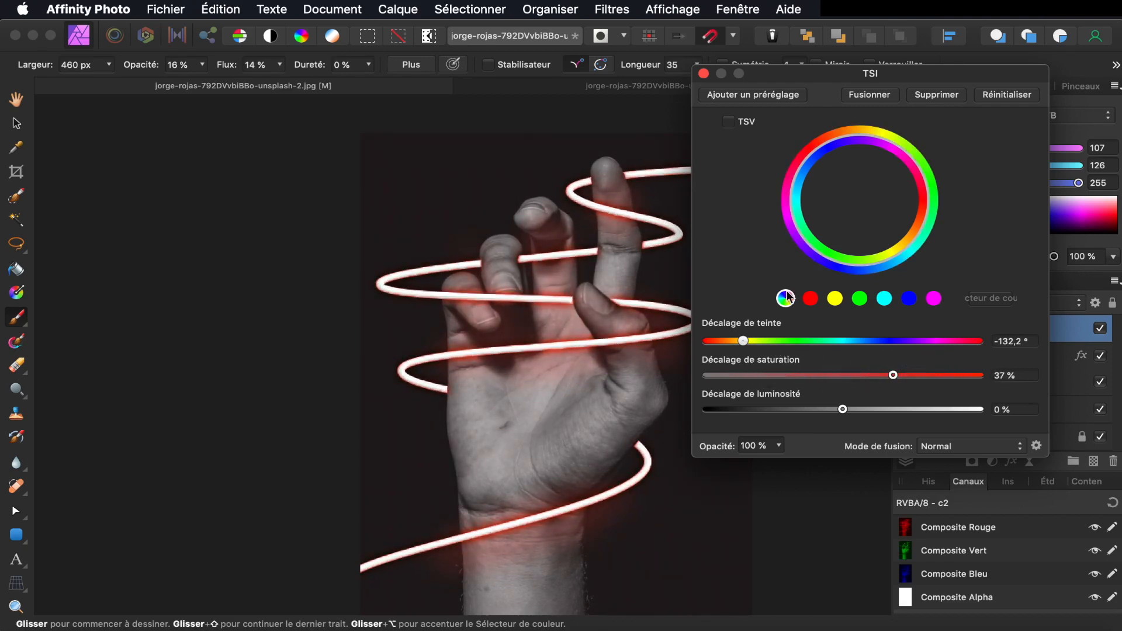
left_click(704, 74)
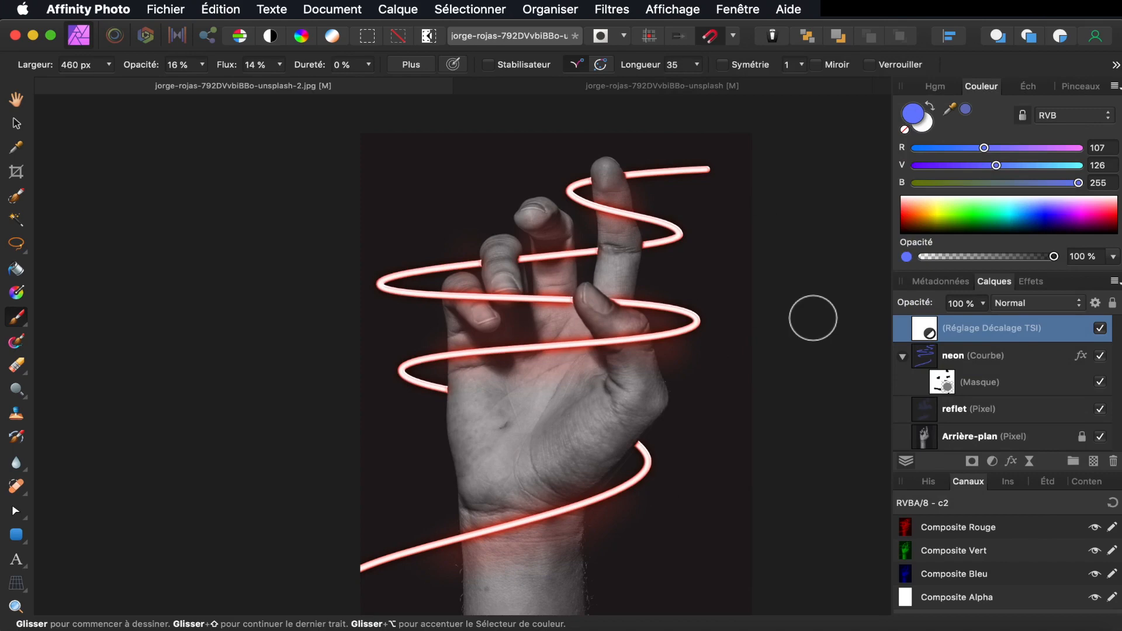
Step: Activate the Pen tool for drawing a curve
key("p")
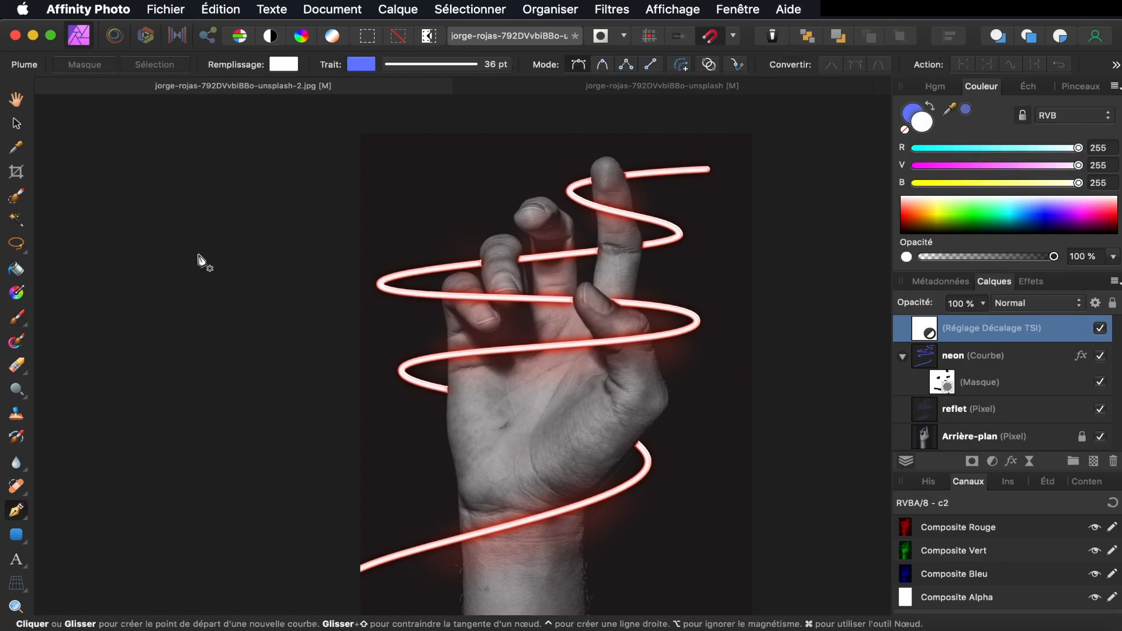